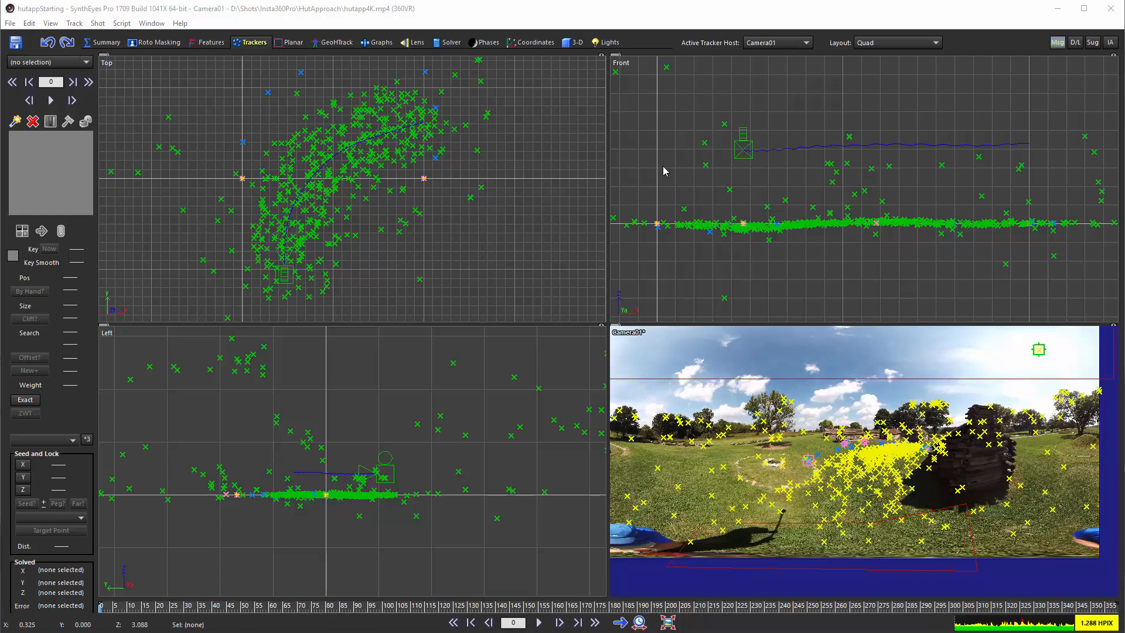
- Create an upright plane mesh about 2 units wide and 4 units high near the origin in the Front view
right_click(648, 127)
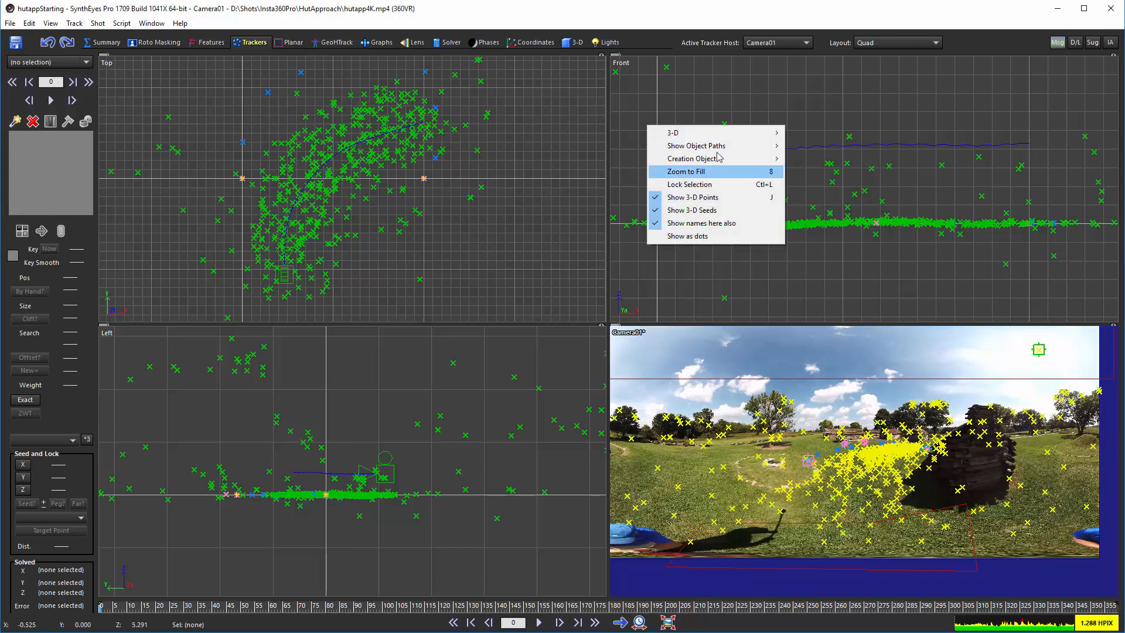
mouse_move(718, 158)
click(791, 181)
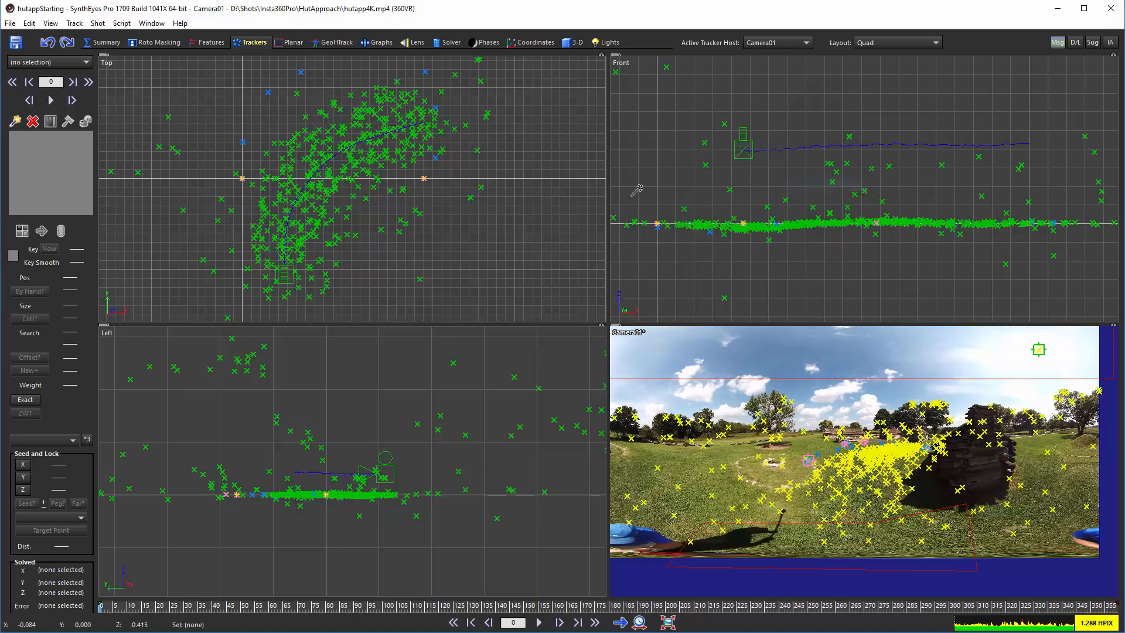
drag(646, 197, 684, 119)
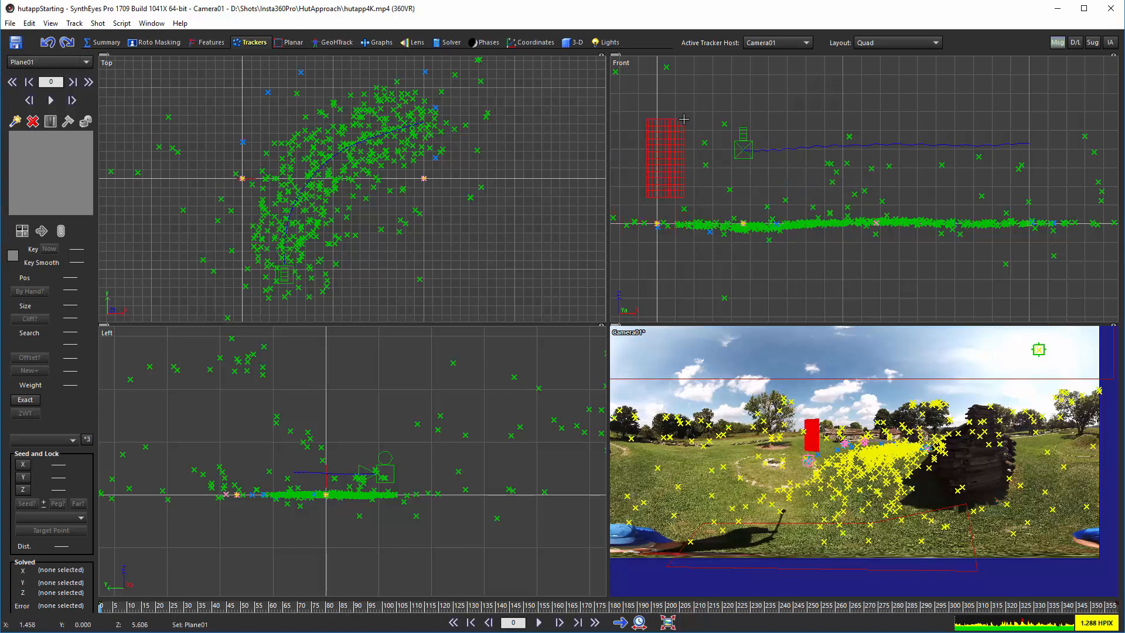
- Set the new plane's aspect ratio to 0.5 with the Set Plane Aspect Ratio script
click(122, 24)
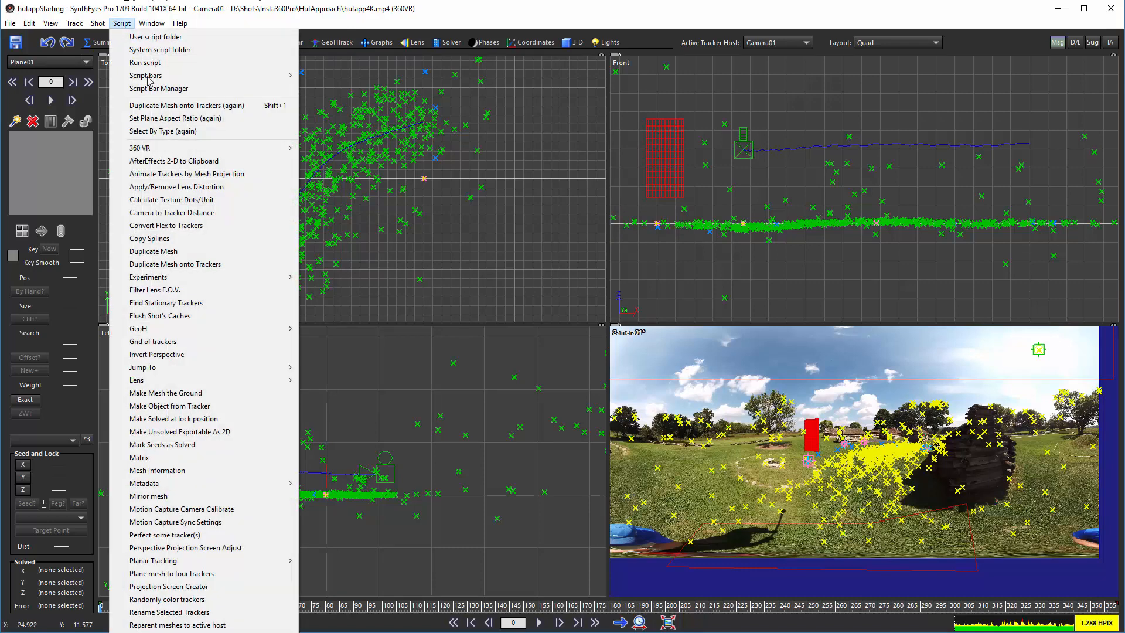
click(179, 118)
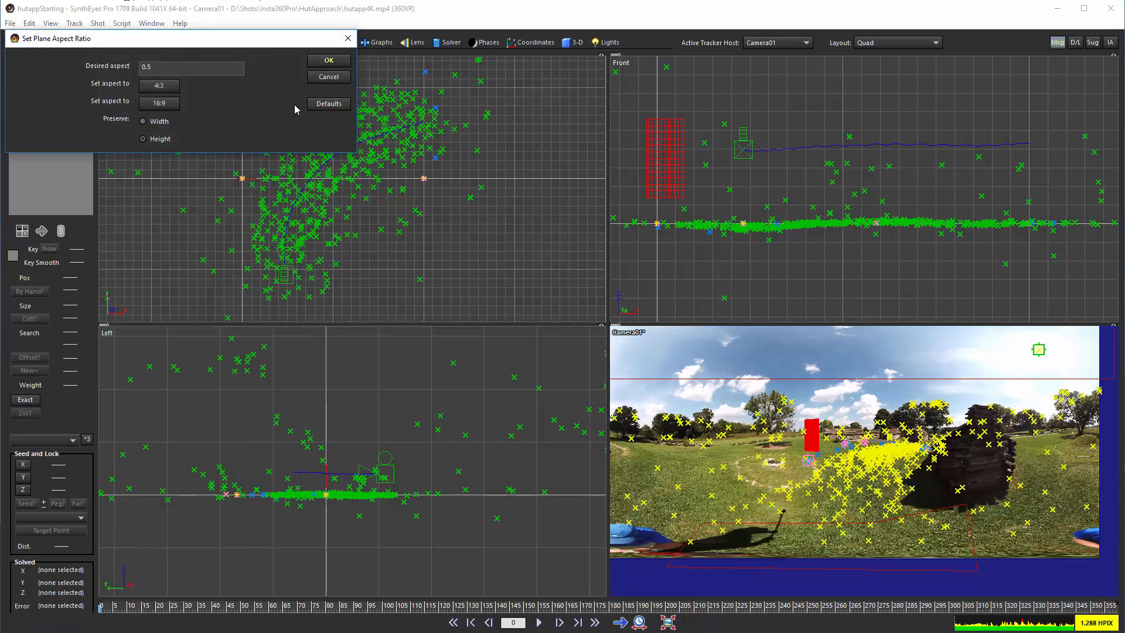
click(328, 60)
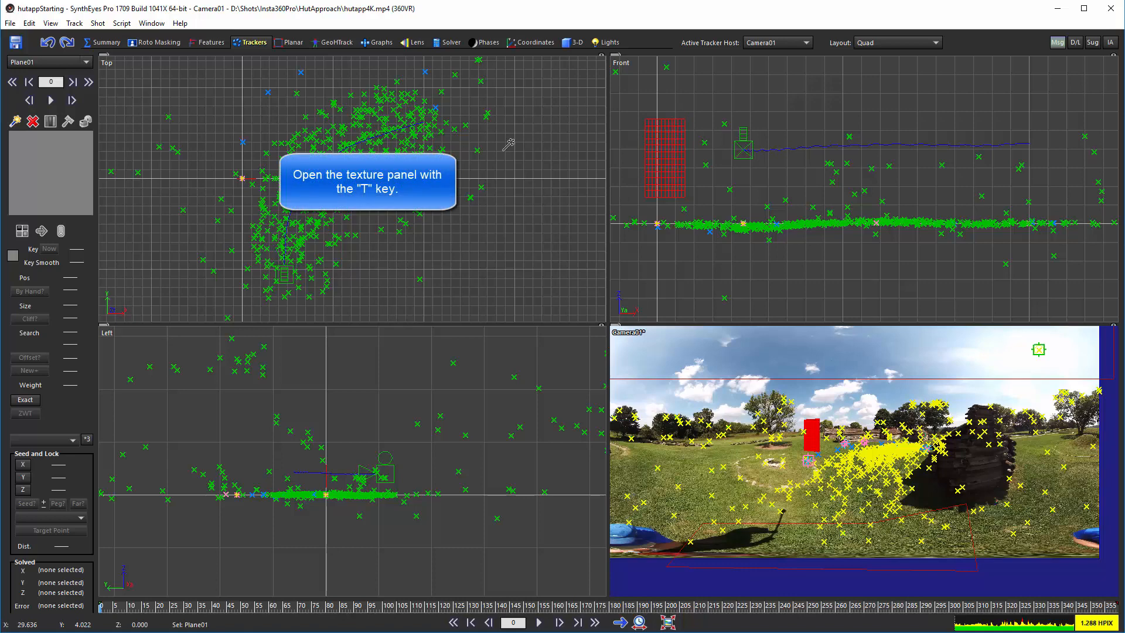
- Apply the image russFlat.png as the plane's texture and close the texture settings
key(t)
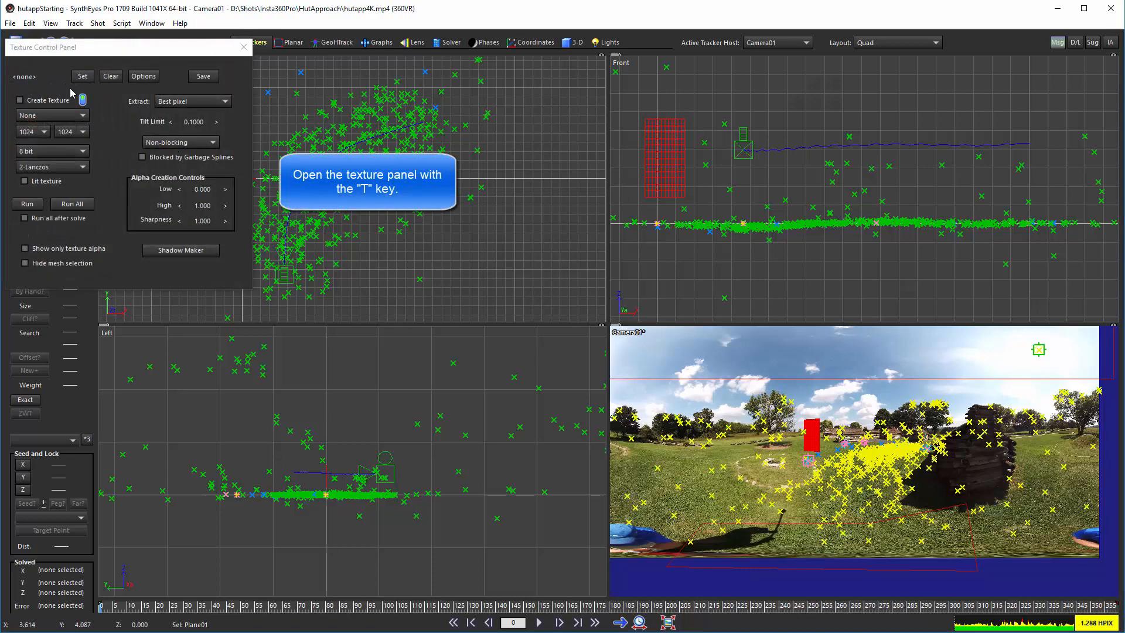
click(82, 77)
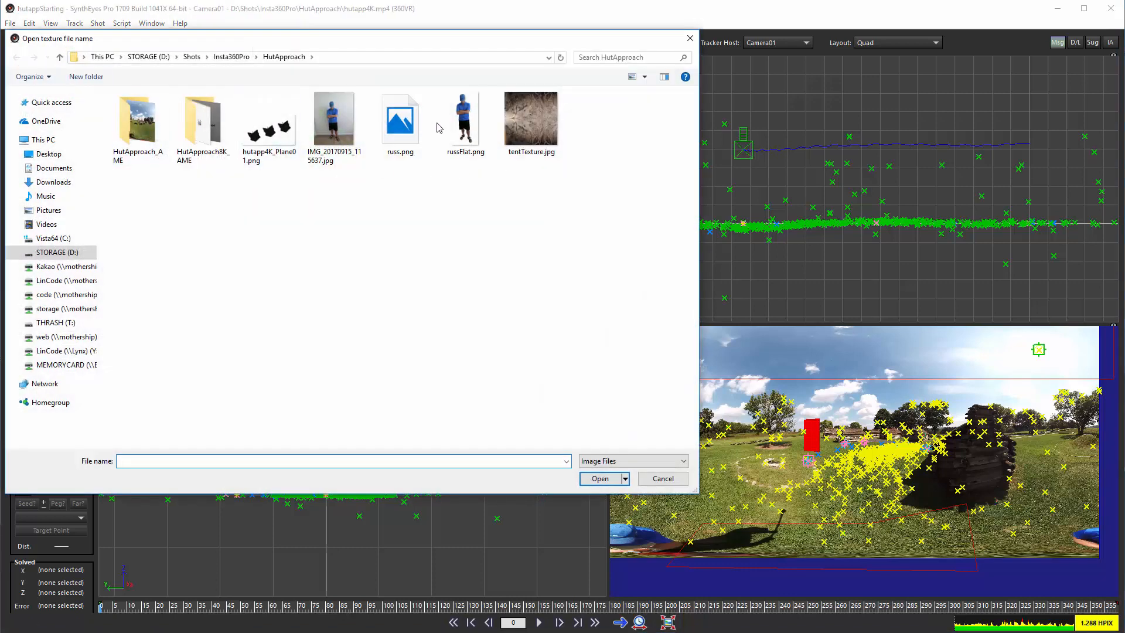
double_click(463, 120)
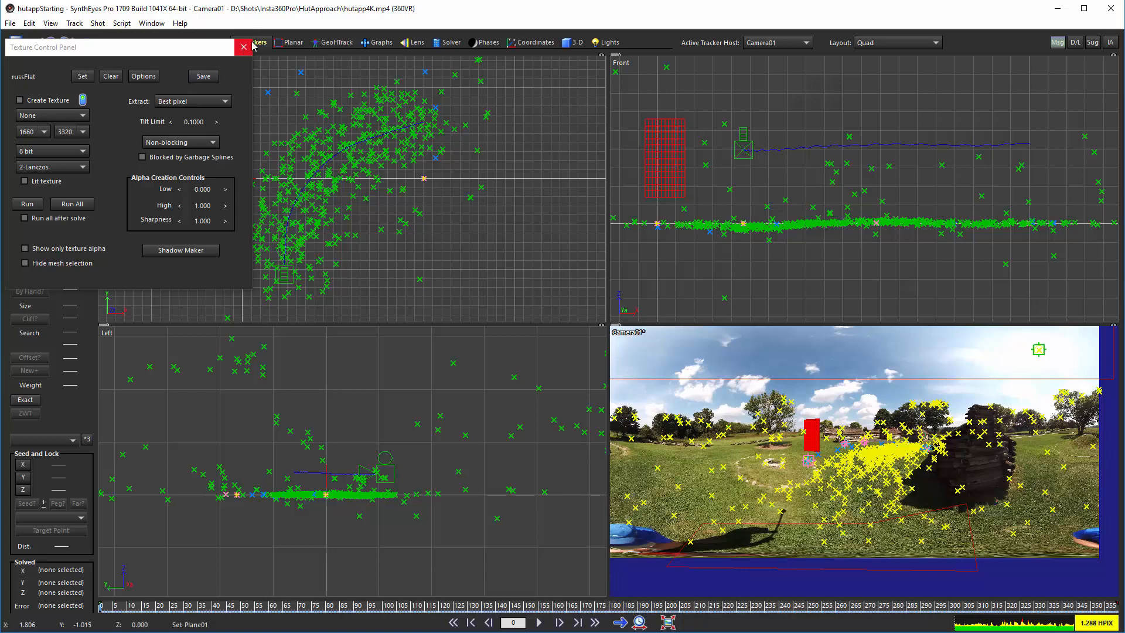
click(243, 47)
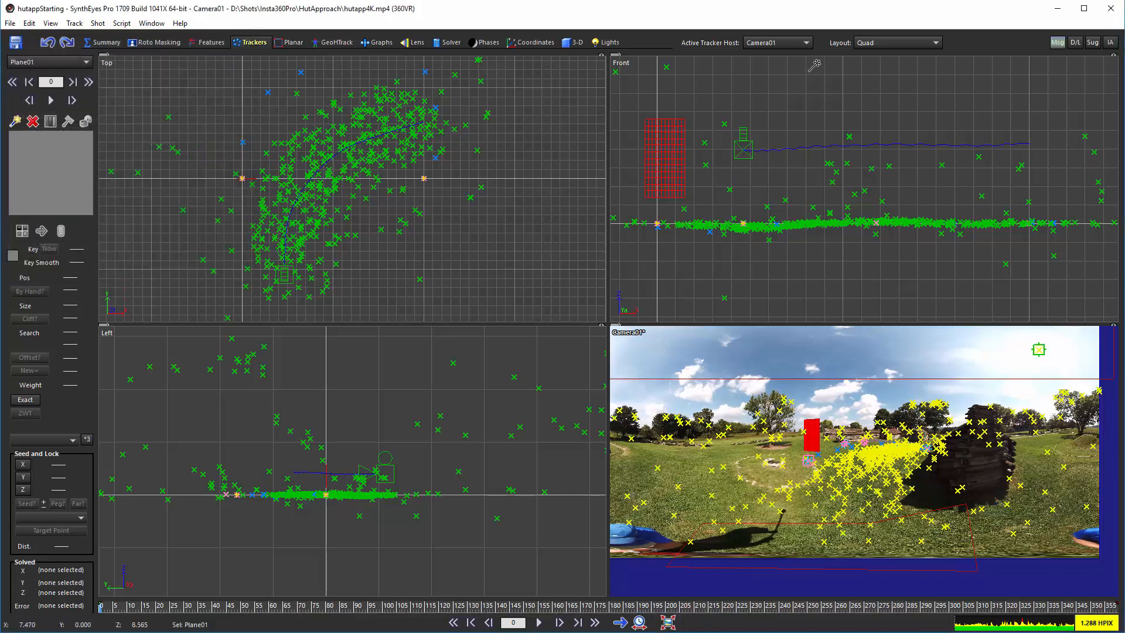
- Change the layout to Quad Perspective and aim the perspective view so the whole textured figure is in frame
click(883, 44)
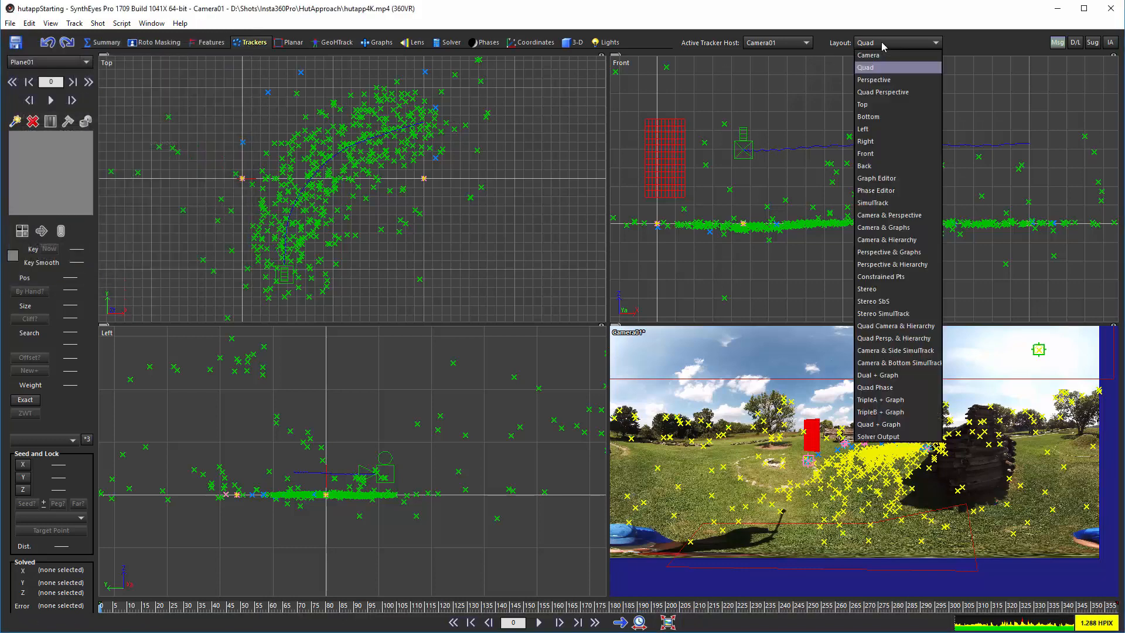
click(880, 92)
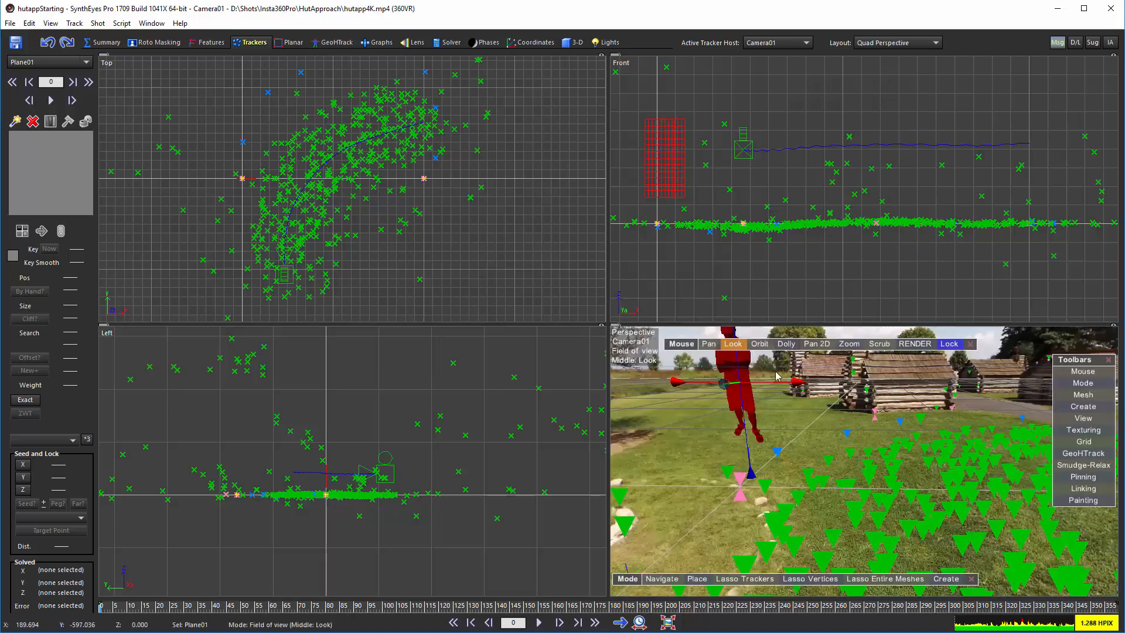
middle_drag(790, 401, 760, 479)
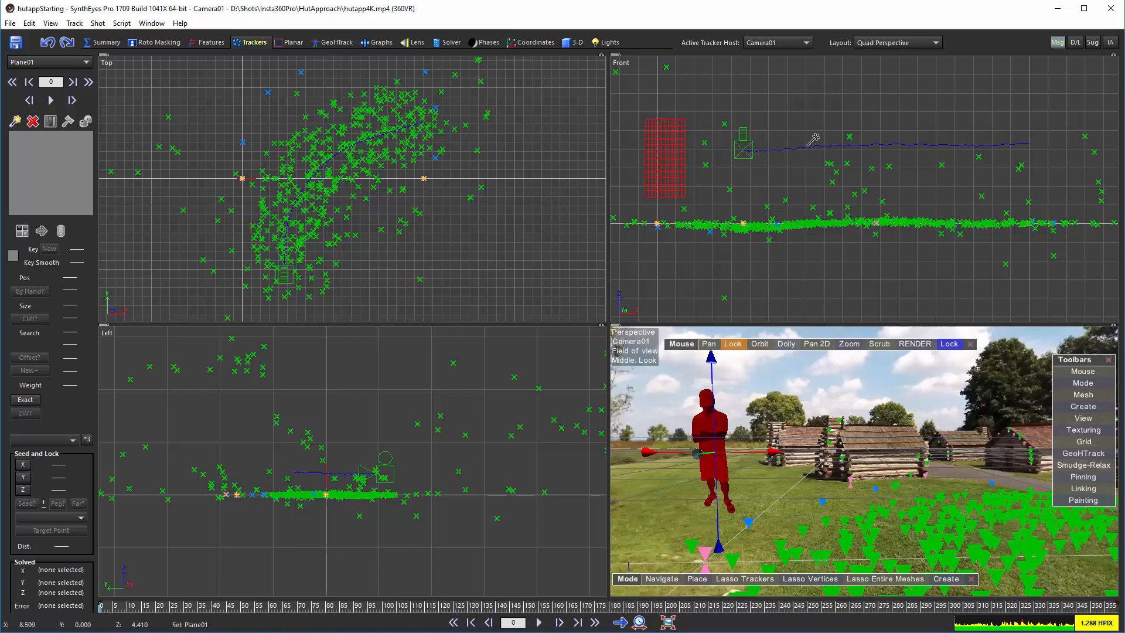
- Turn on pivot editing and move the plane's pivot down to the figure's feet, centred between them
right_click(798, 98)
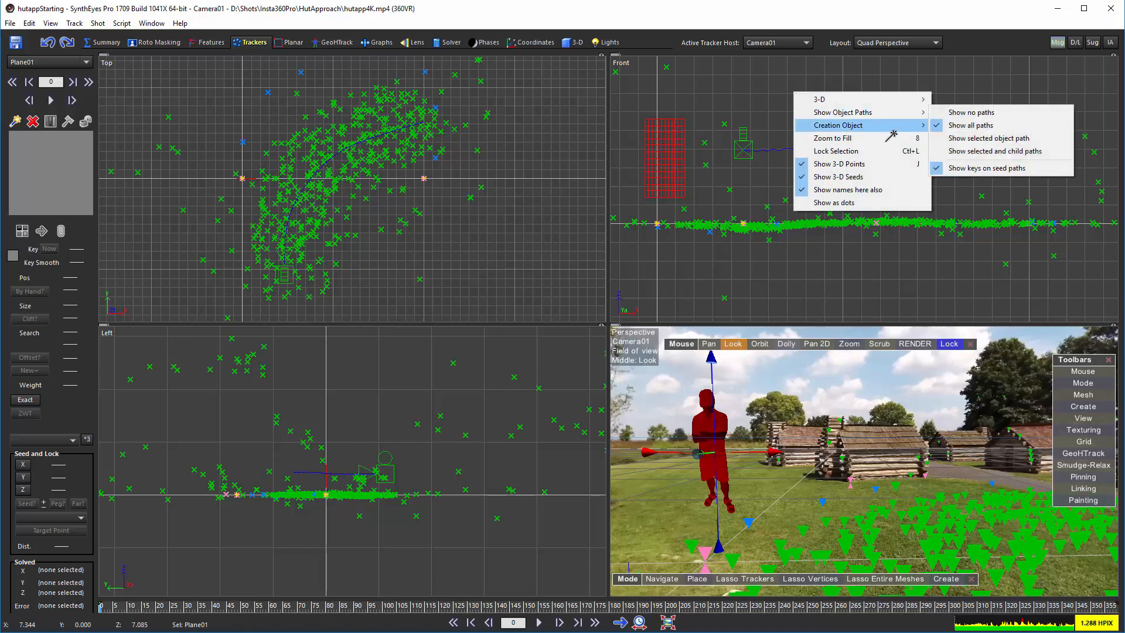
mouse_move(897, 100)
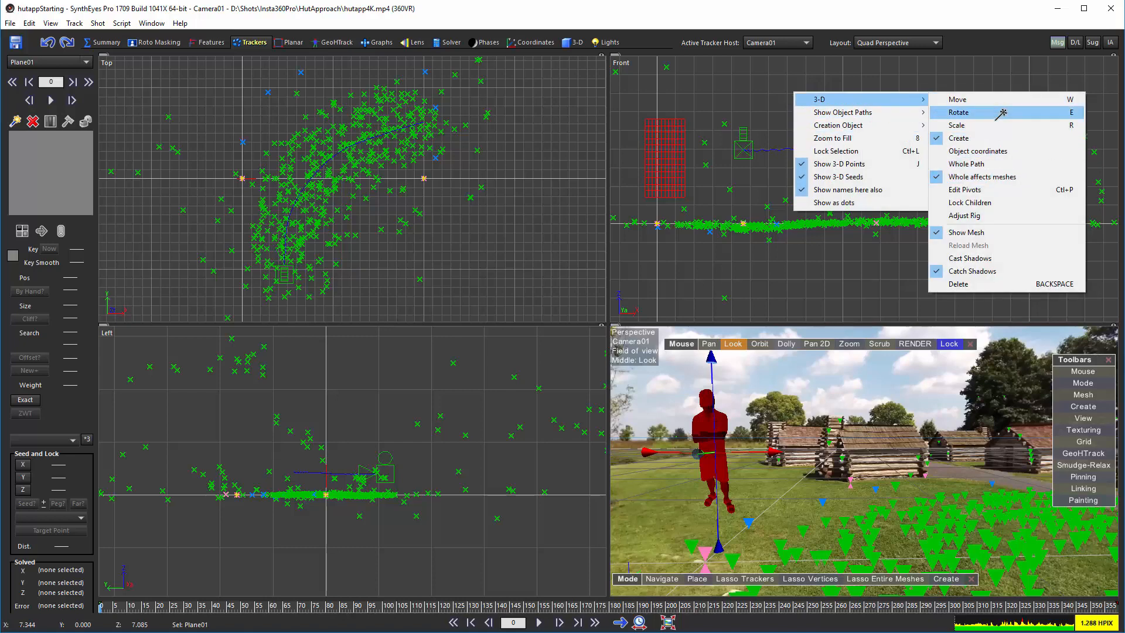
click(1003, 190)
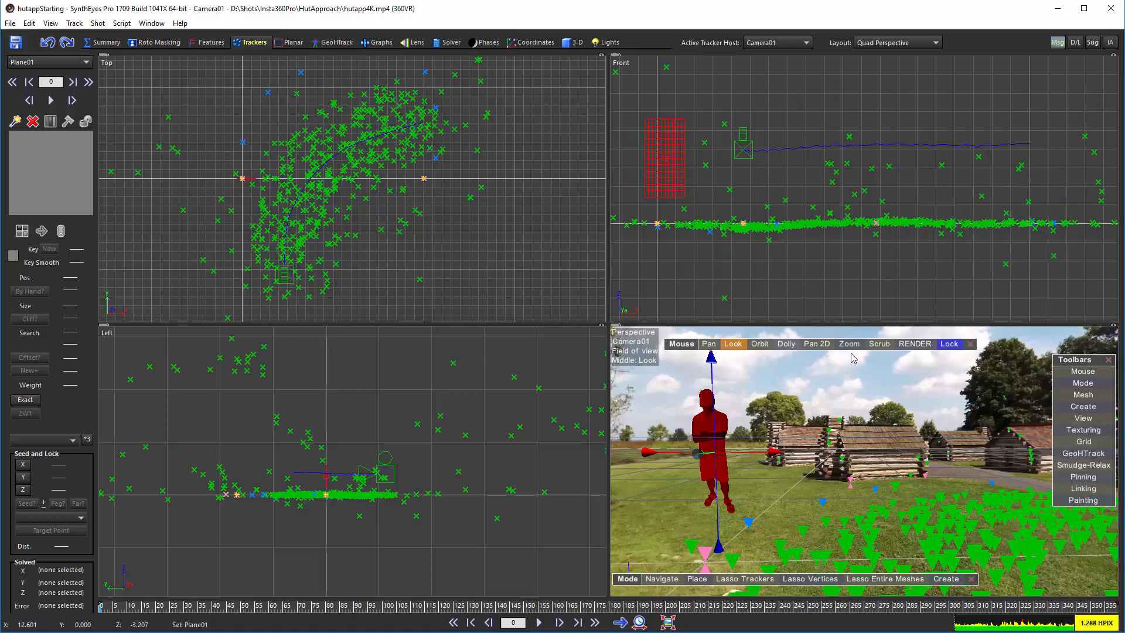
drag(712, 378, 717, 430)
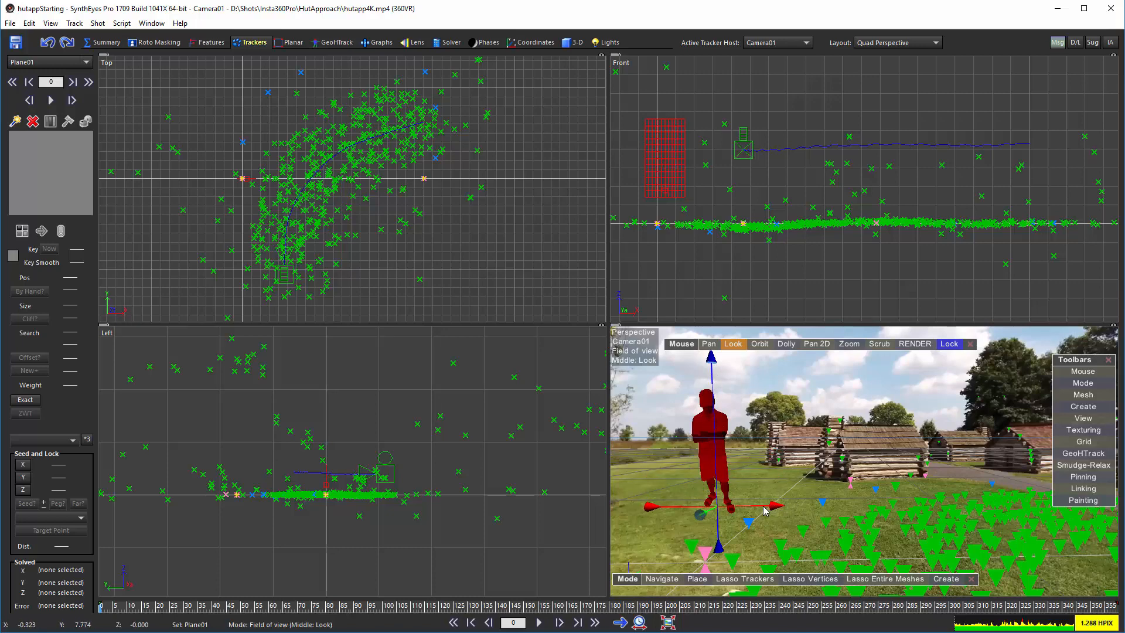
drag(761, 505, 754, 505)
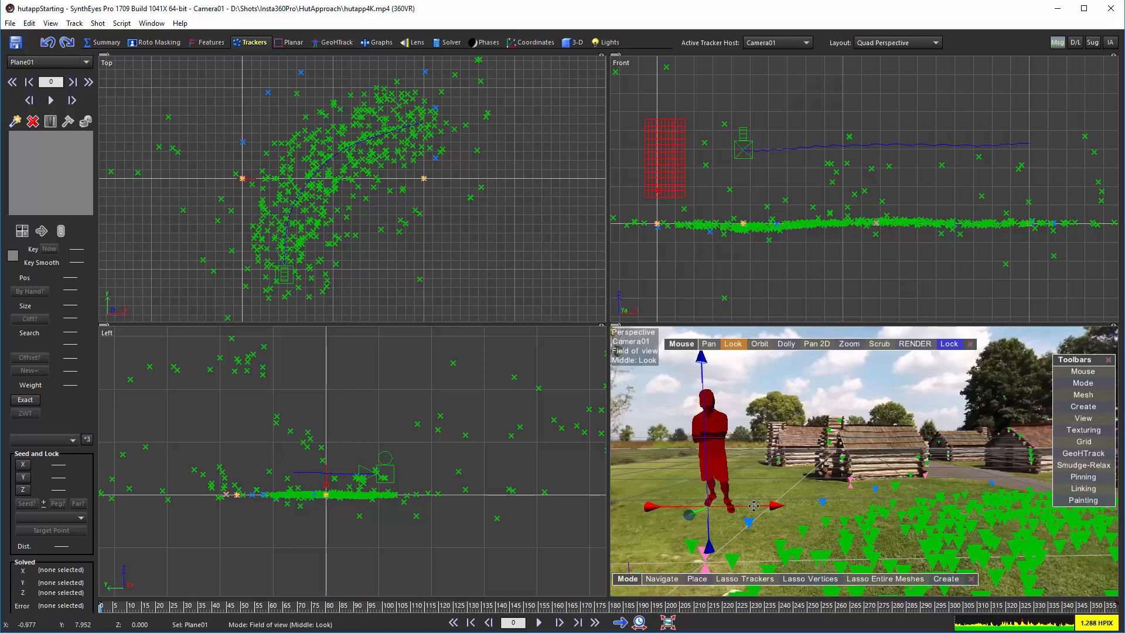
- Orbit around the figure to check the pivot placement, and return to Look navigation with the view locked to the camera
click(760, 344)
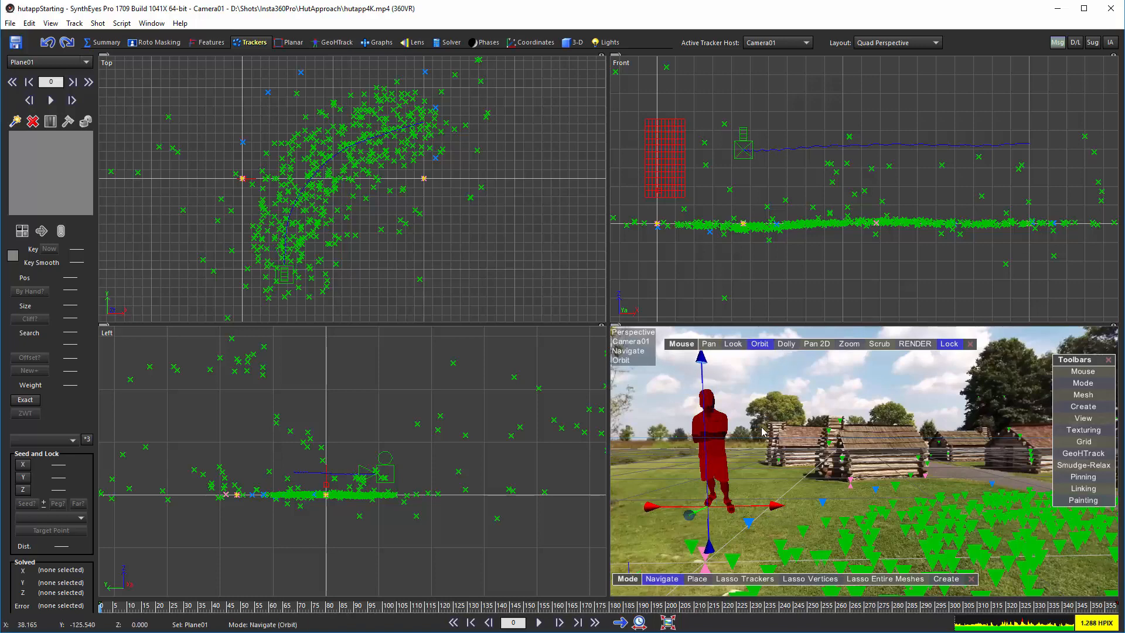
drag(762, 432, 892, 454)
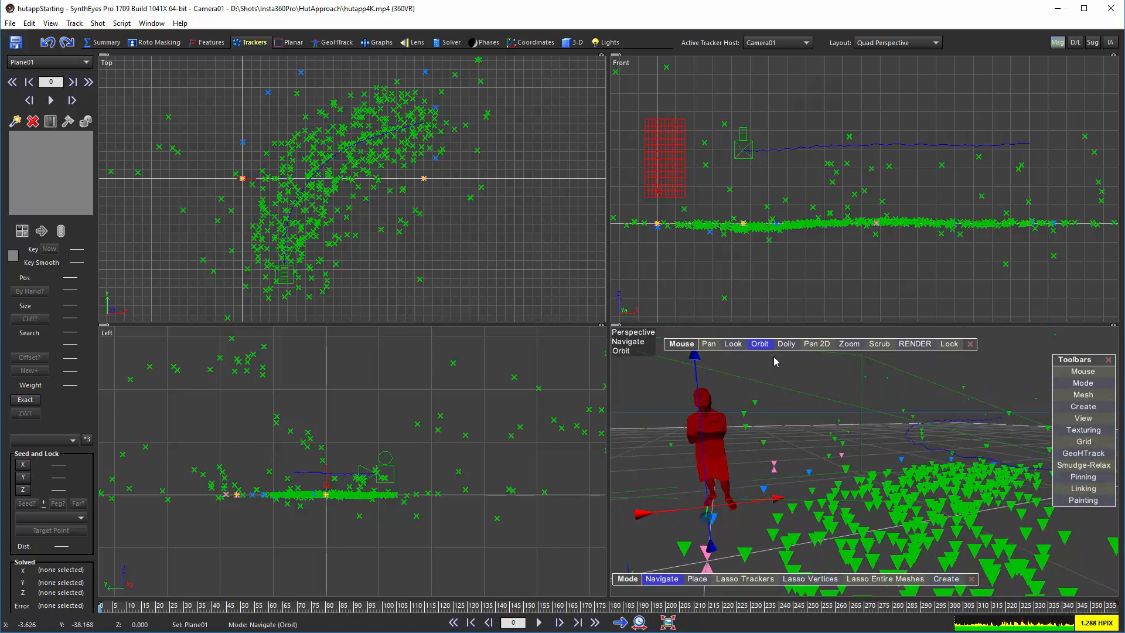
click(733, 345)
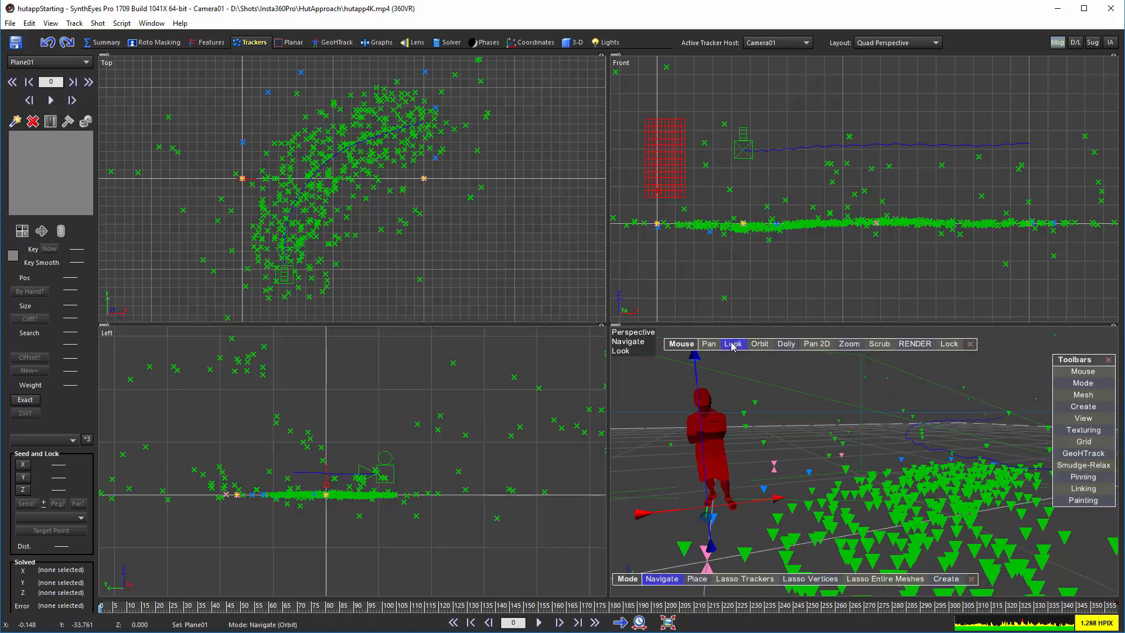
click(949, 345)
- Turn off pivot editing for the plane
right_click(824, 108)
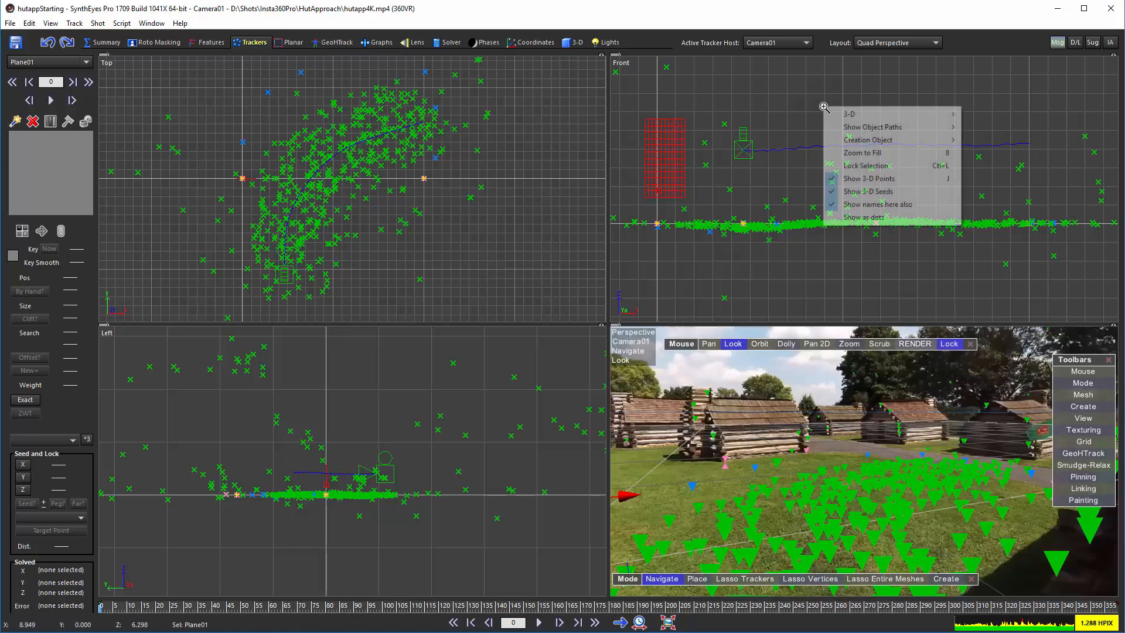
mouse_move(890, 118)
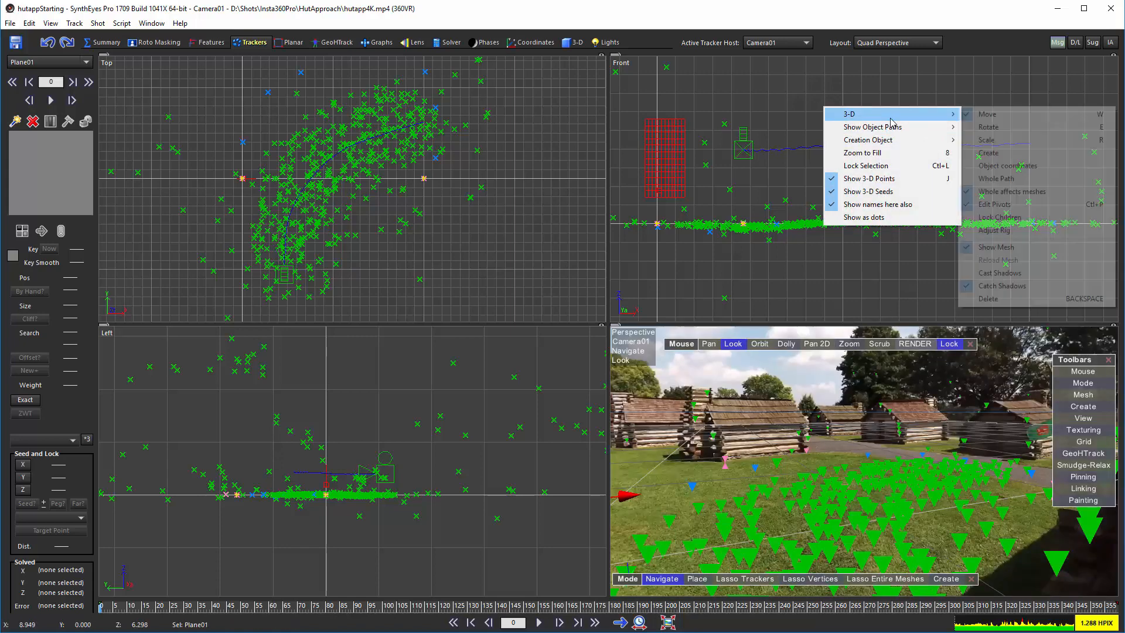
click(996, 204)
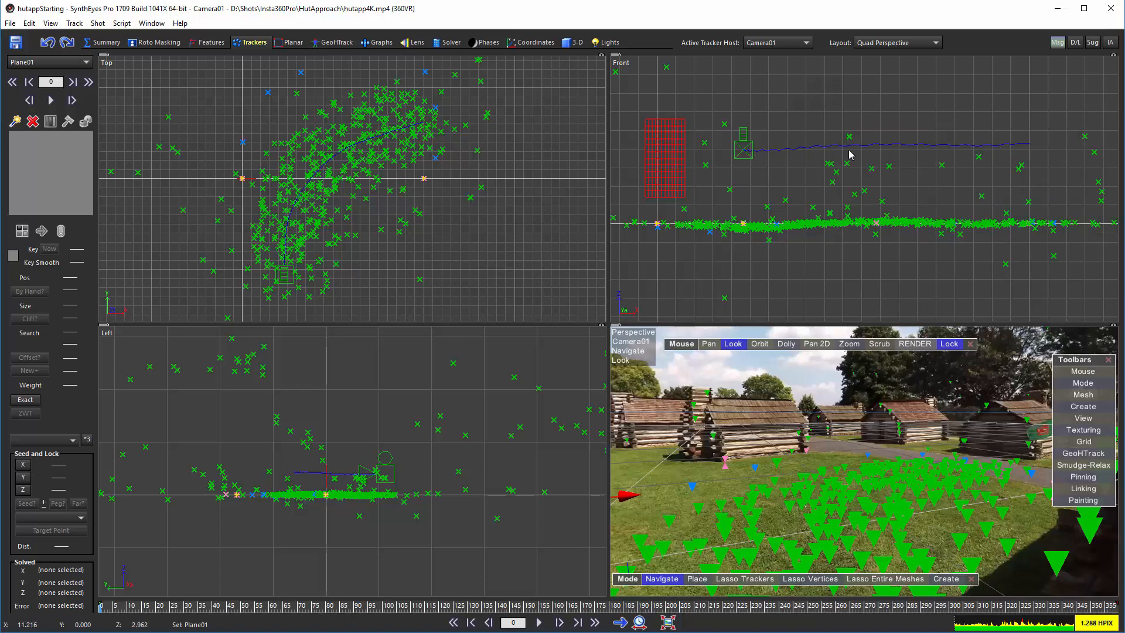
- Scale the plane down uniformly about its pivot to a width of 1.486 and a height of 2.972
click(566, 43)
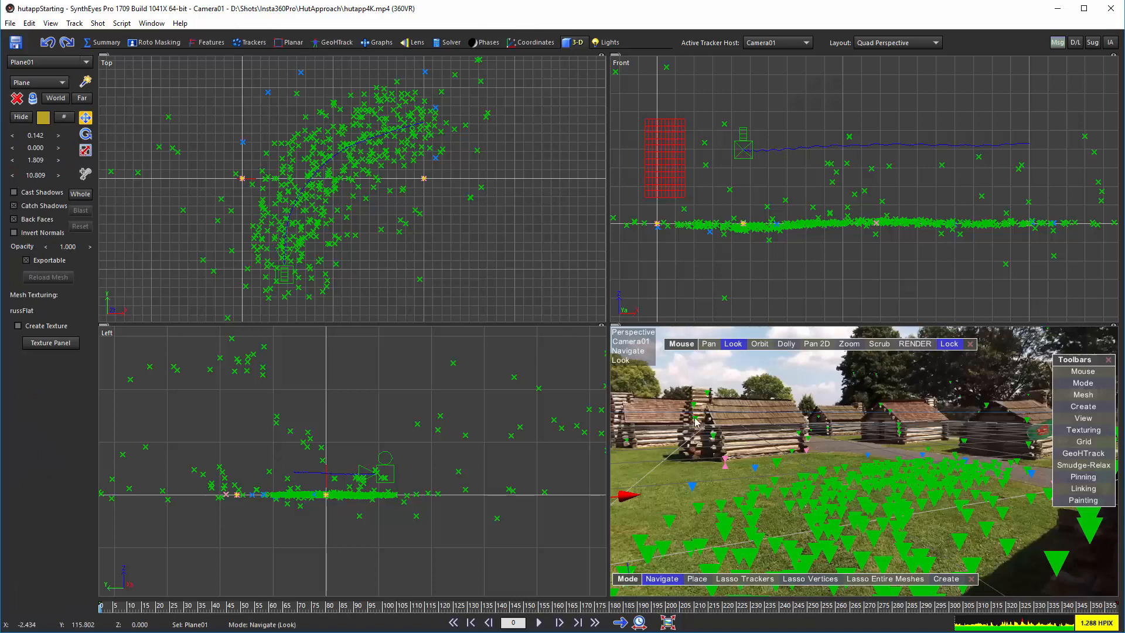
drag(699, 422, 914, 463)
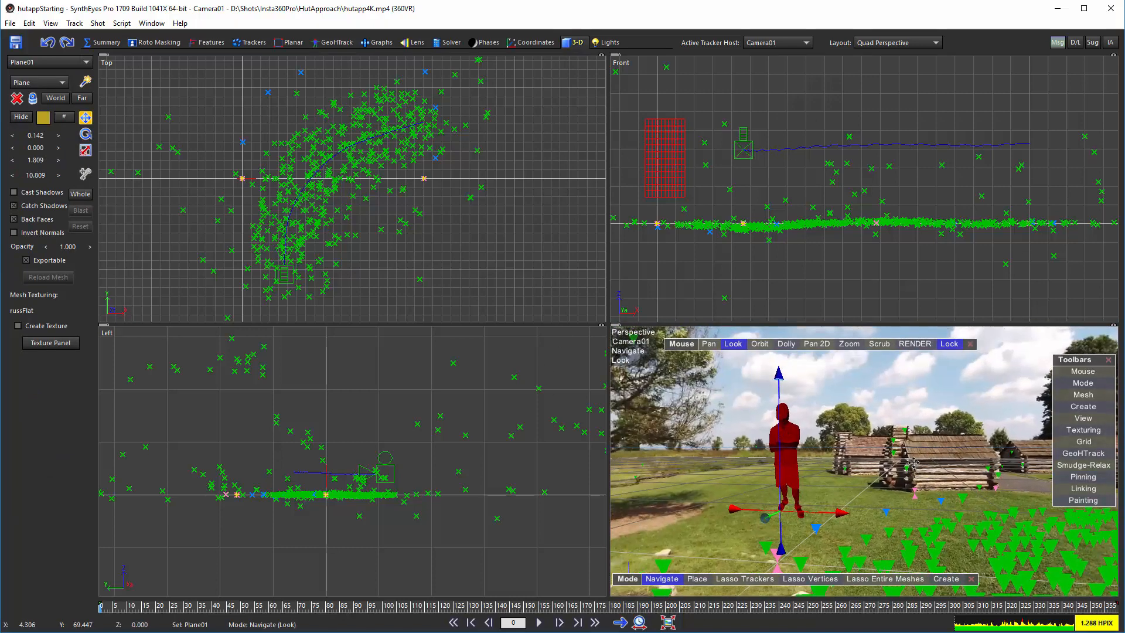
click(85, 150)
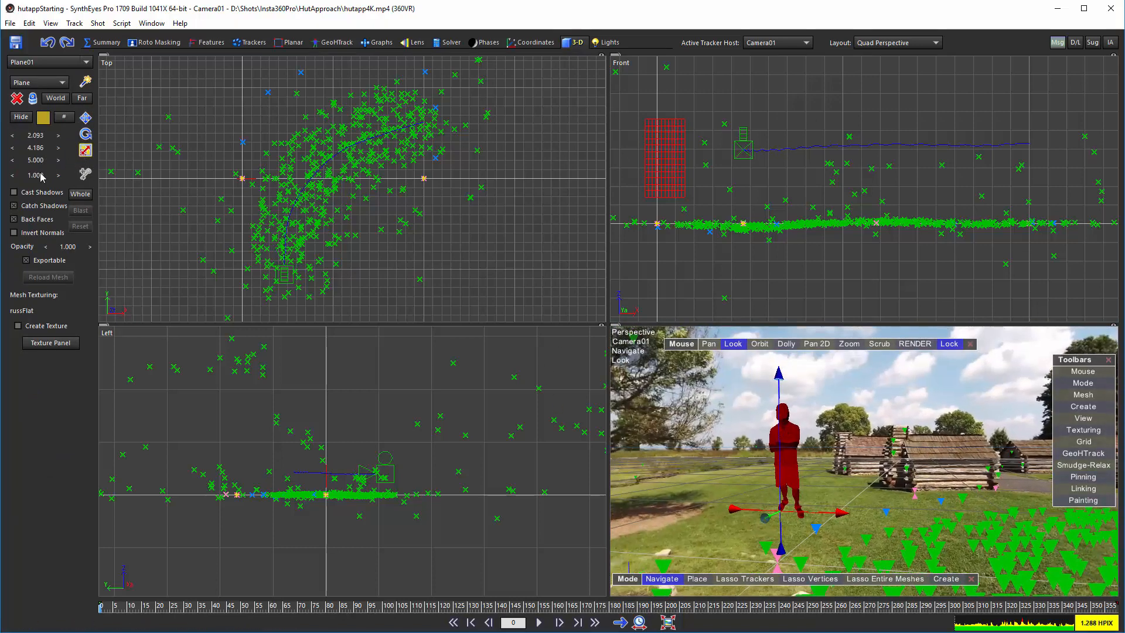
drag(20, 178, 2, 178)
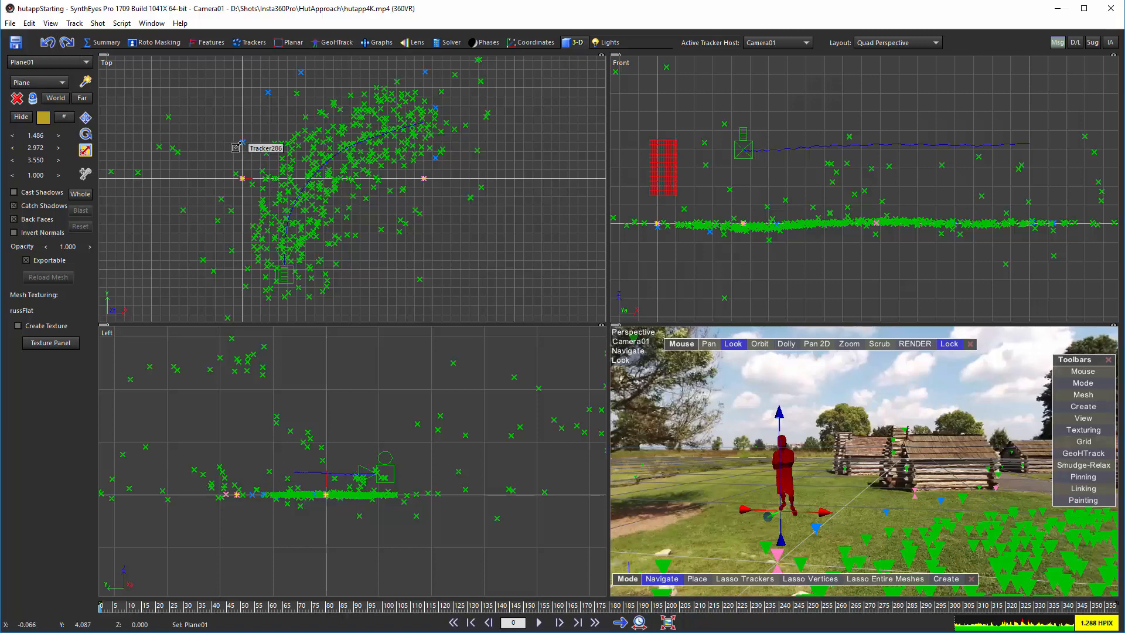
- Return to the Move tool and select blue Tracker286 along with all other trackers of the same color
key(w)
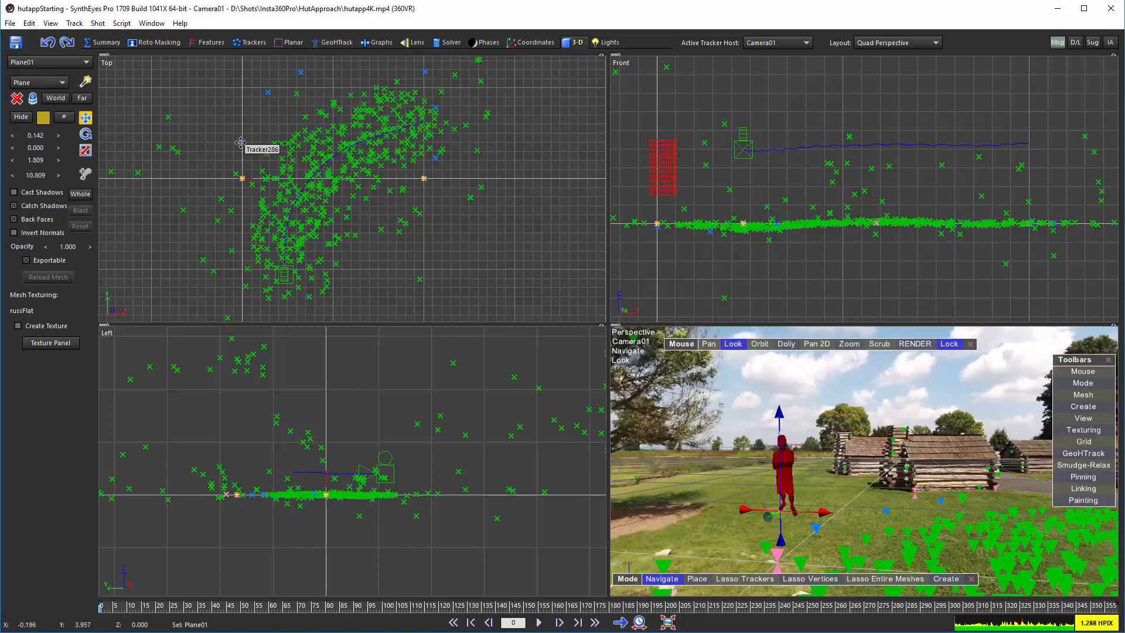
click(241, 142)
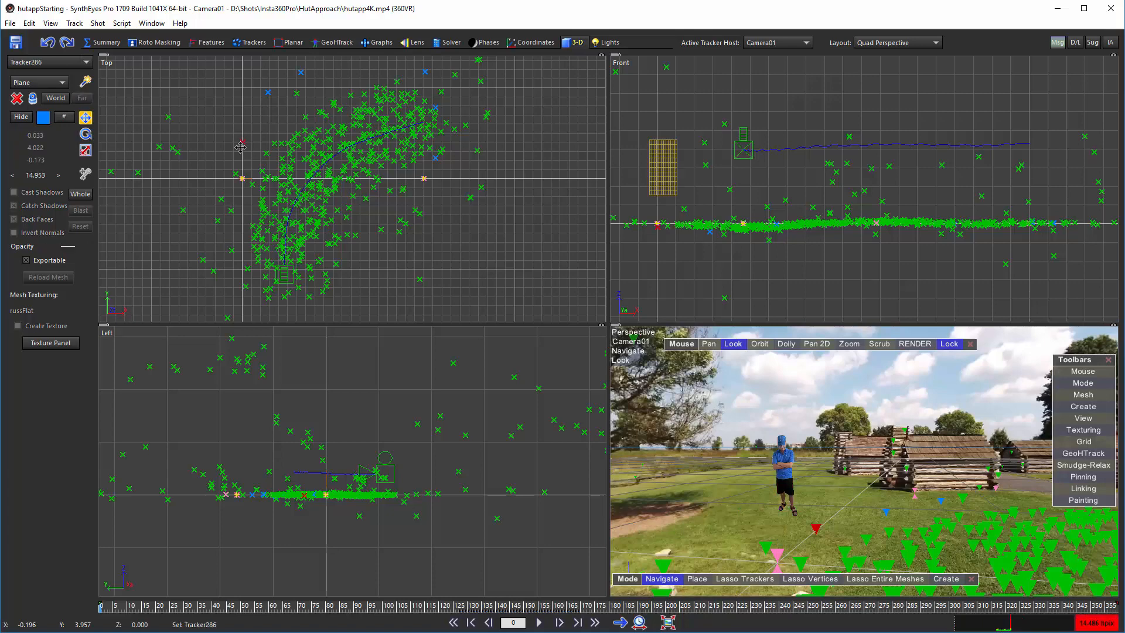
click(30, 23)
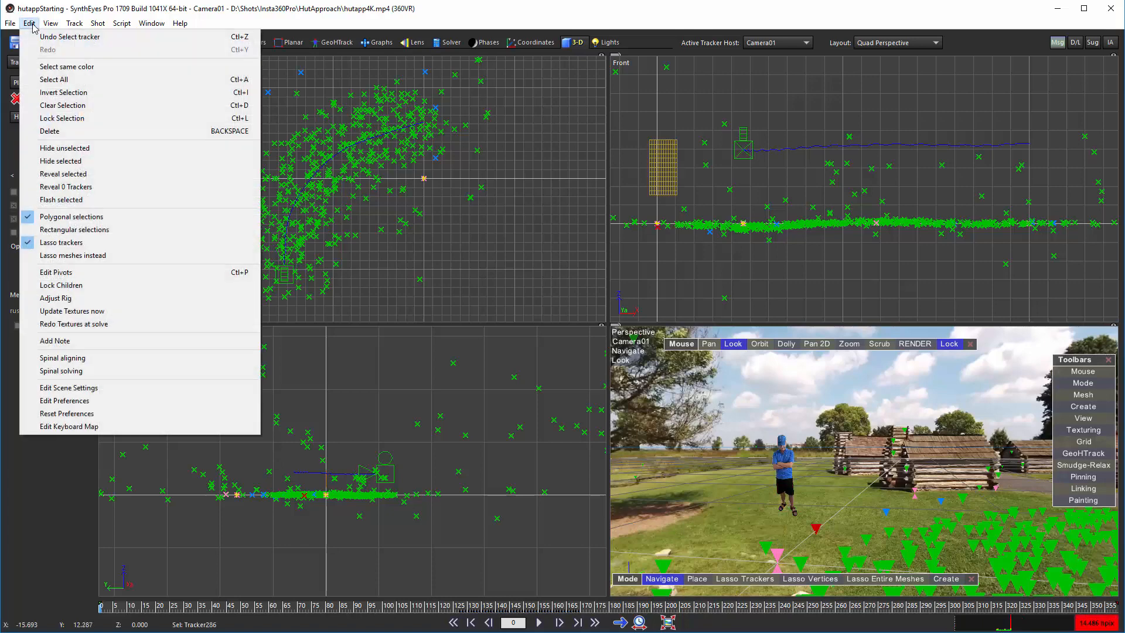
click(69, 67)
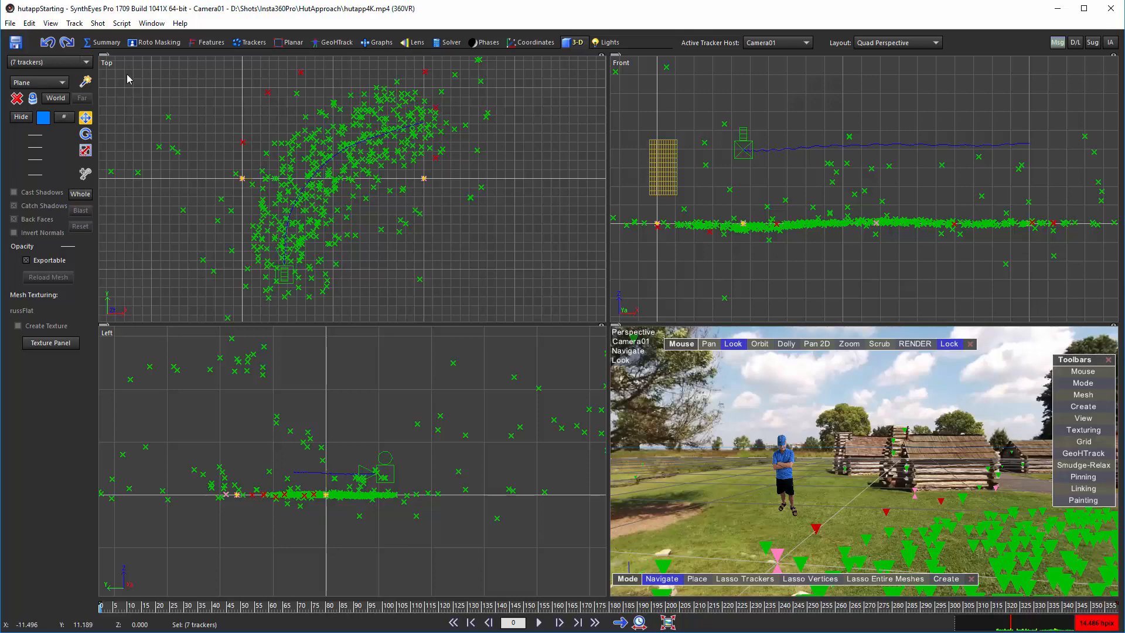
- Duplicate the Plane01 mesh onto the selected trackers, leaving far trackers and deletion of existing meshes off
click(119, 24)
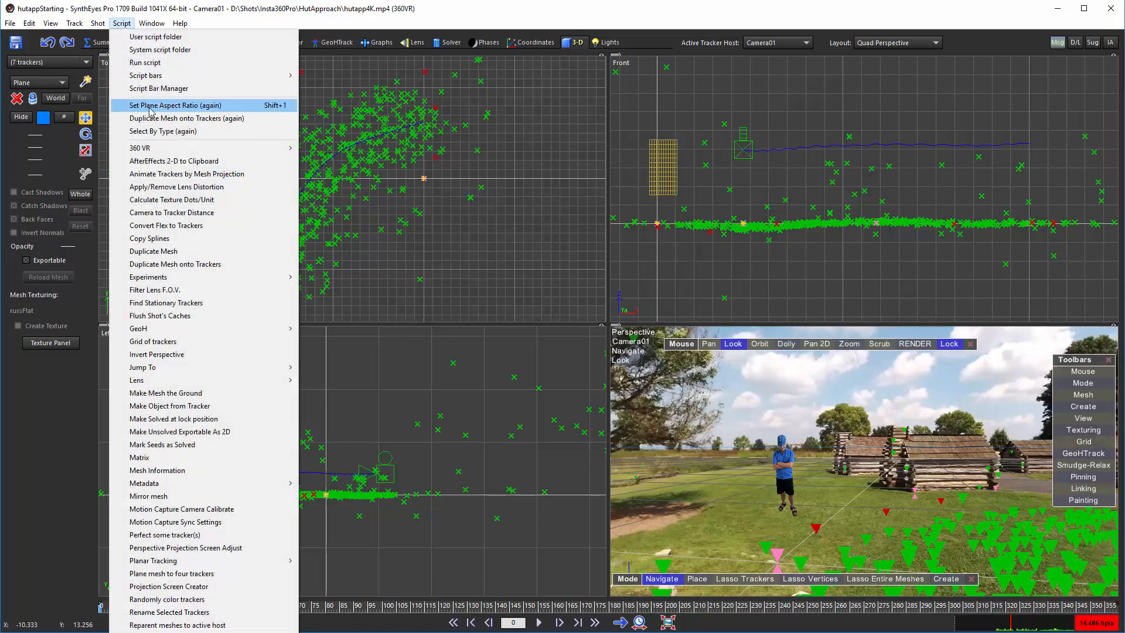
click(176, 118)
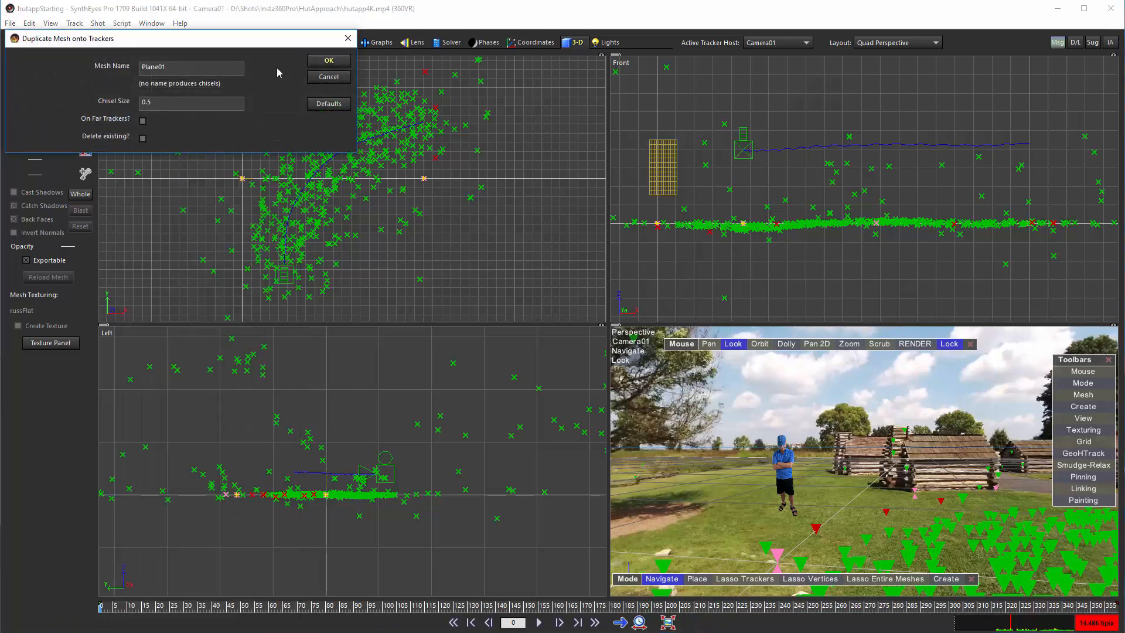
click(327, 62)
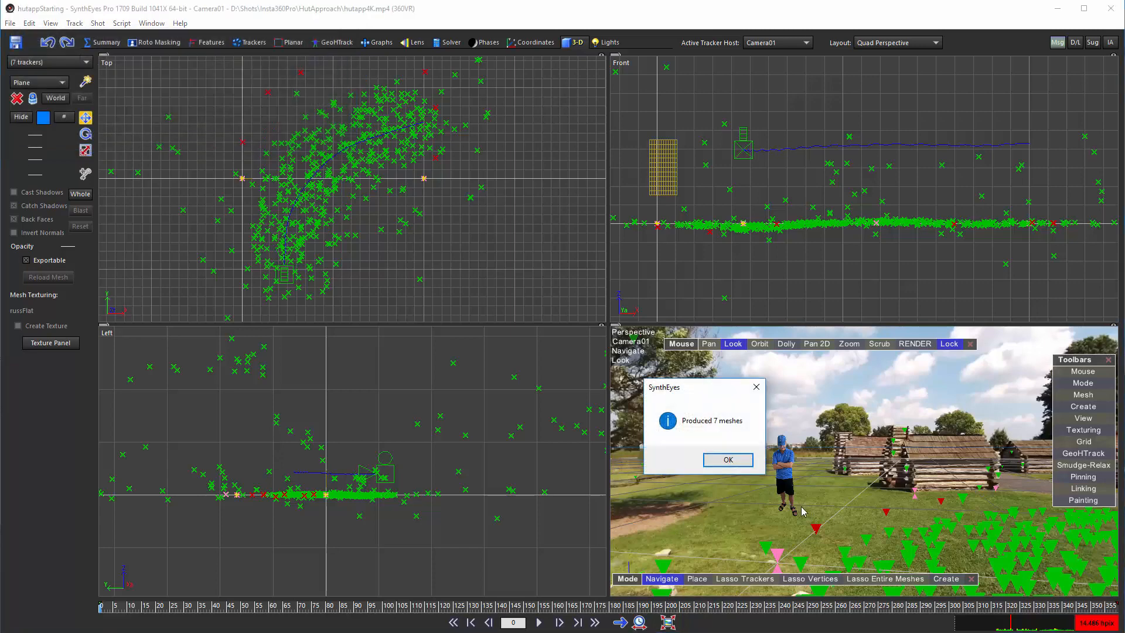
- Close the duplication message and look across the perspective view to examine the duplicated cutouts on the ground
click(728, 460)
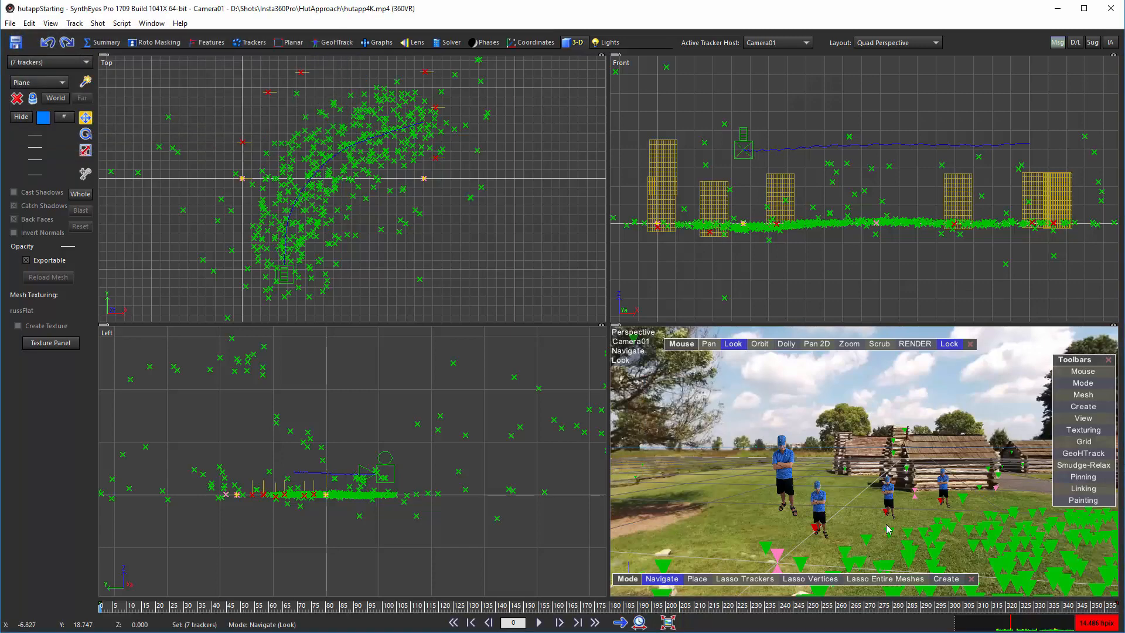
scroll(836, 414, down, 1)
middle_drag(835, 414, 628, 395)
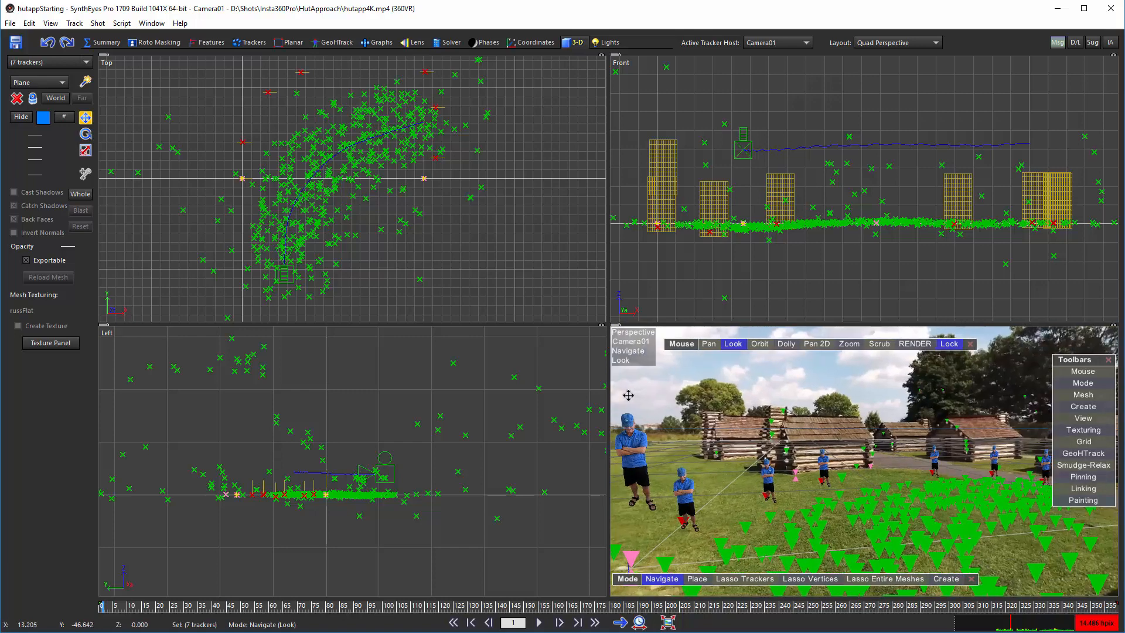
drag(628, 395, 780, 408)
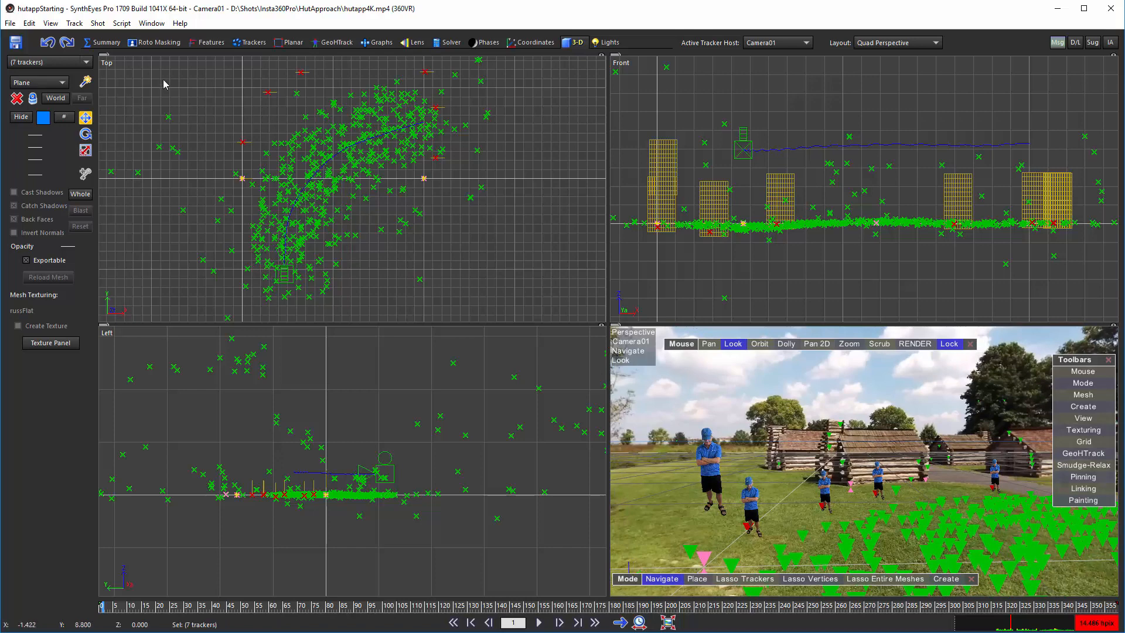
- Invert the tracker selection to take in every tracker except the blue ones holding the cutouts
click(29, 23)
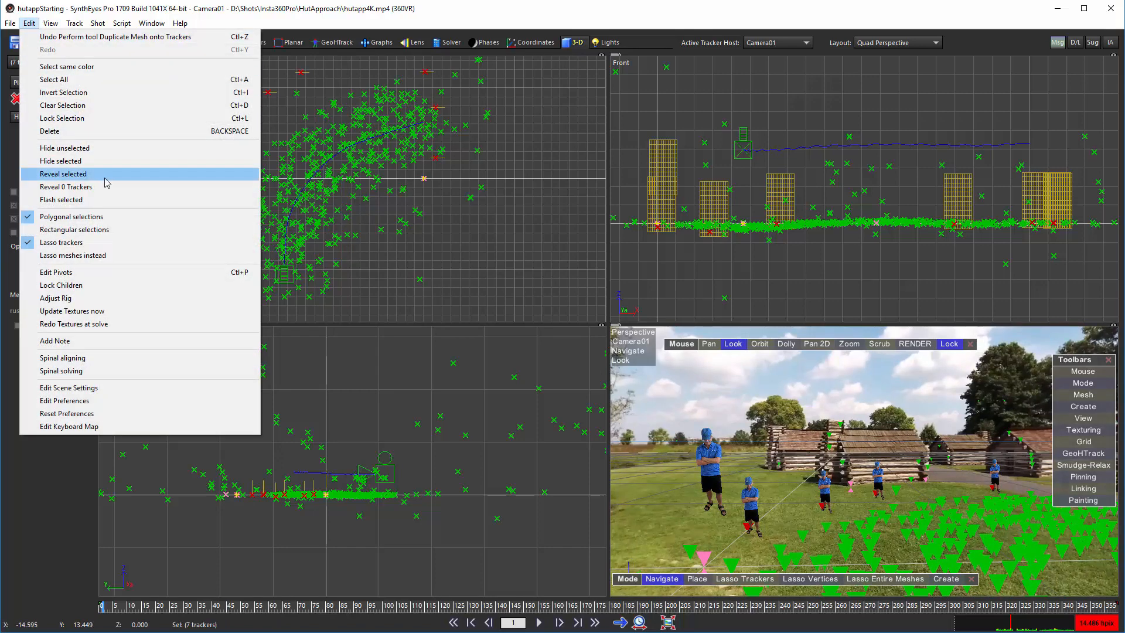
click(92, 80)
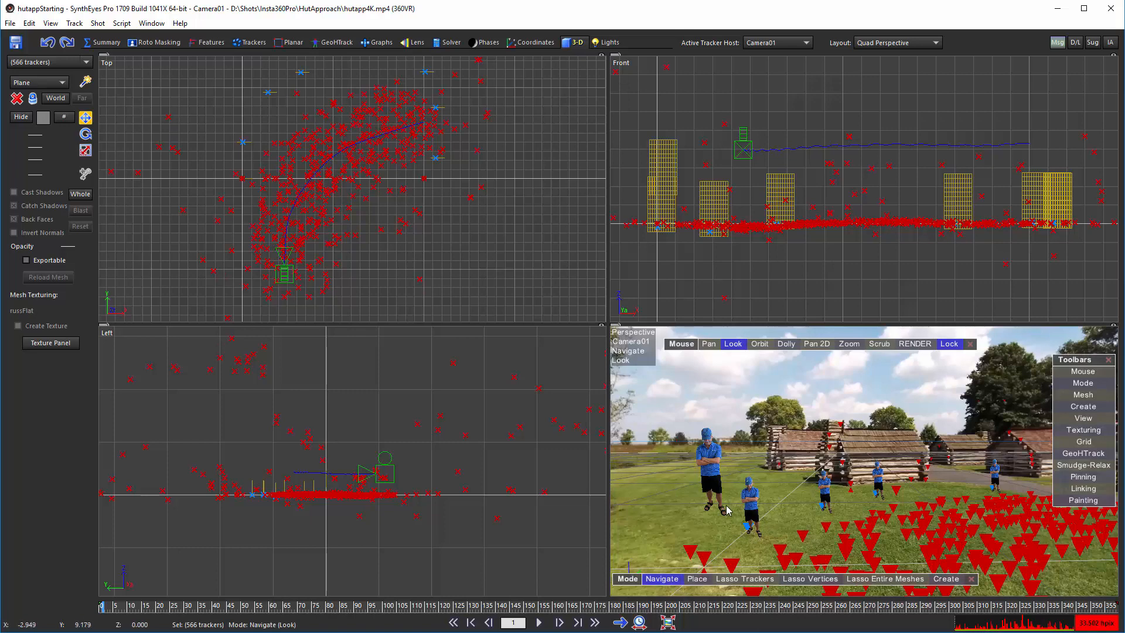
- Delete the original Plane01 cutout, leaving only its clones in the scene
click(709, 460)
click(709, 460)
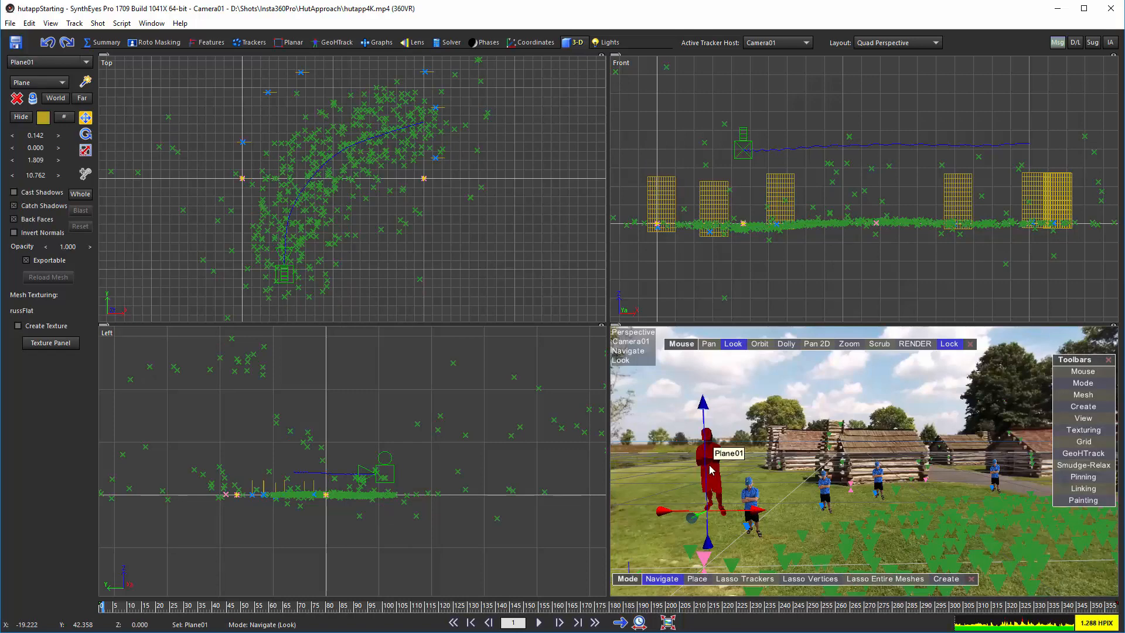
click(709, 467)
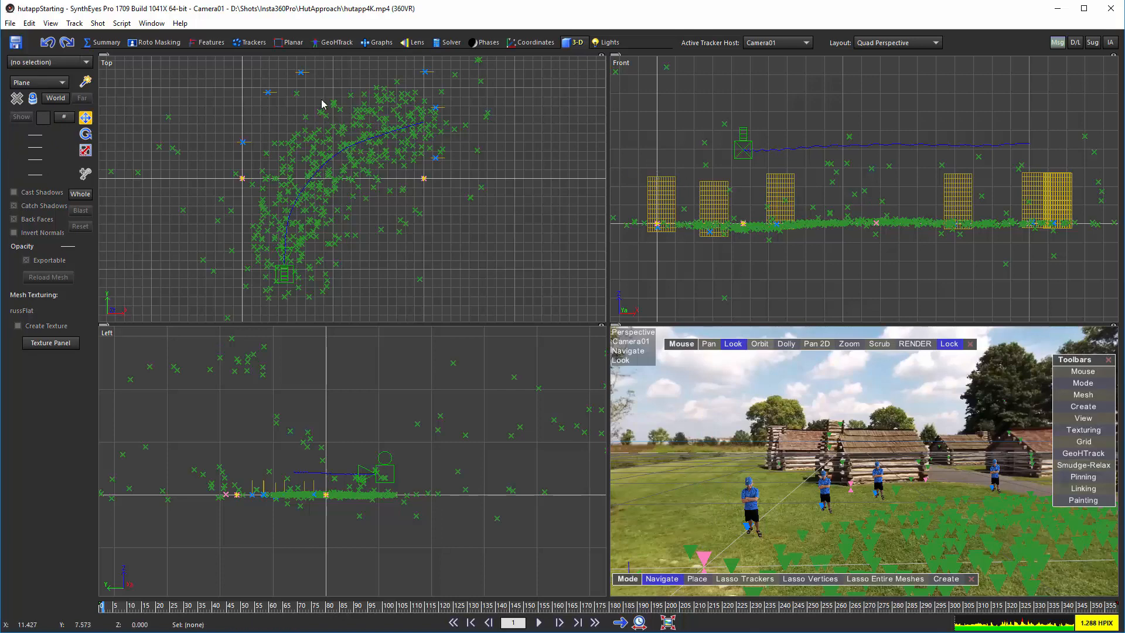
- Rotate Plane01Clone1 in the Top view to about -44.667° so that the cutout faces the camera
middle_drag(314, 117, 317, 163)
scroll(317, 141, up, 3)
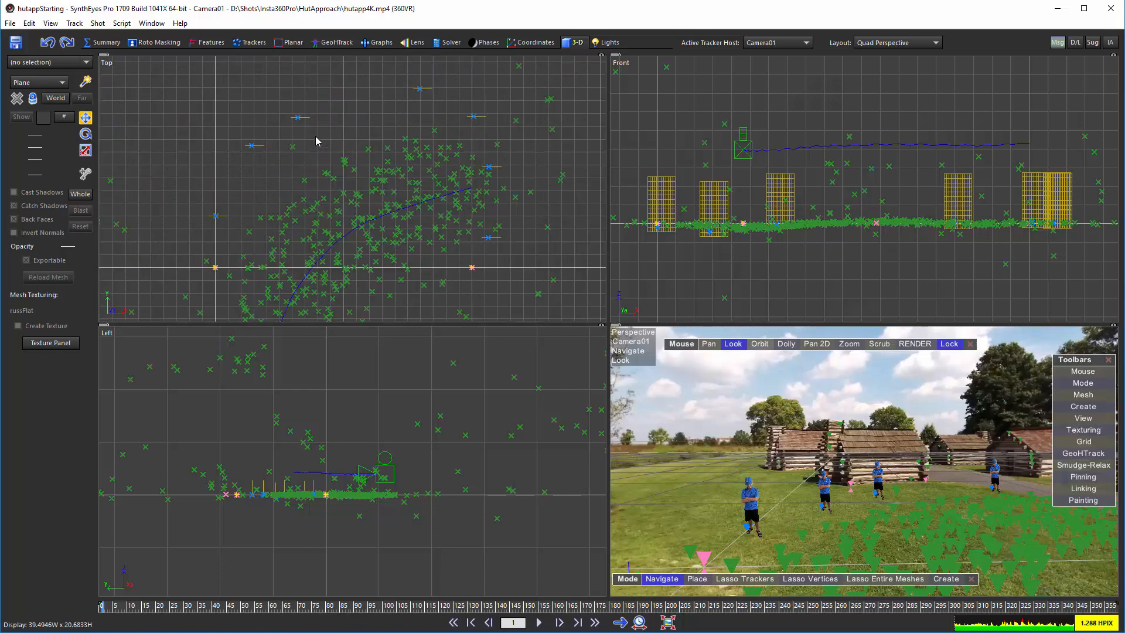
scroll(317, 142, down, 2)
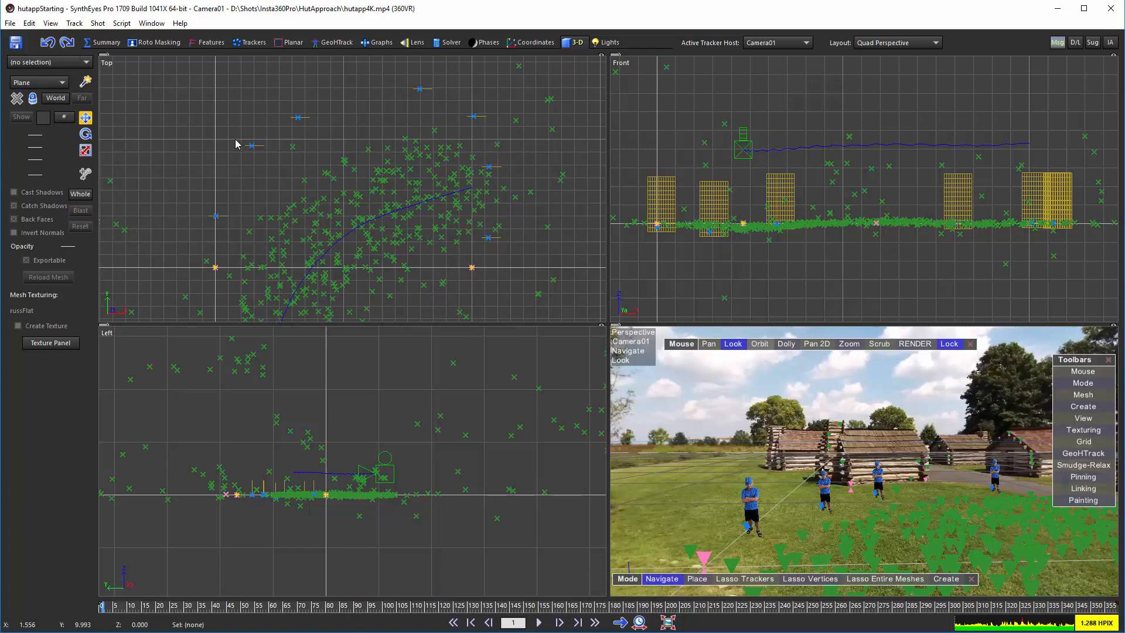
key(e)
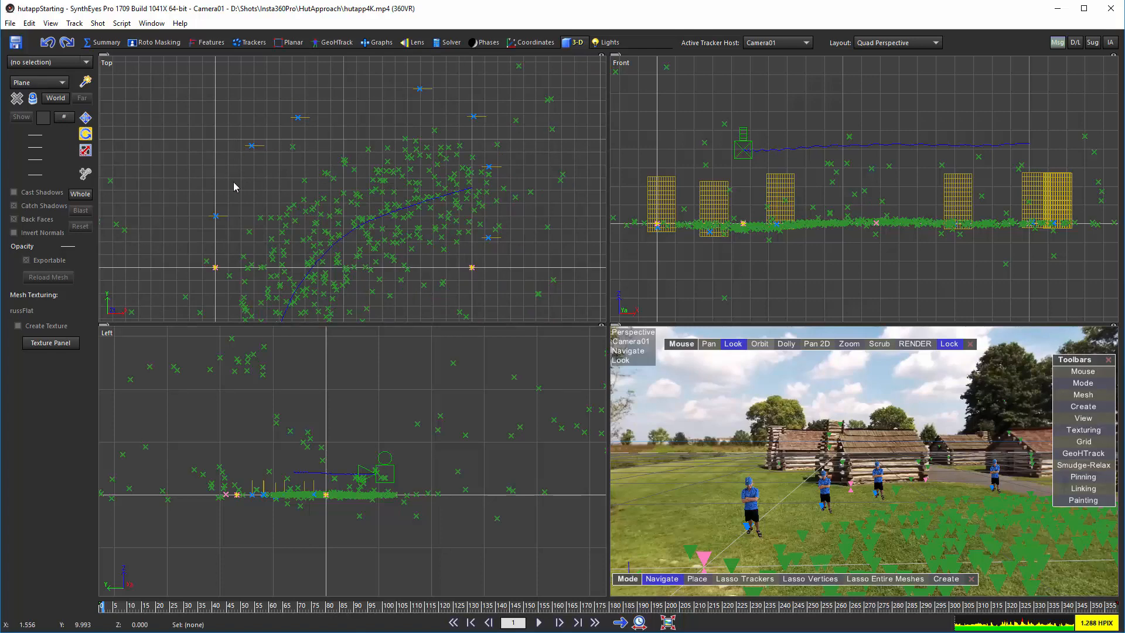
click(221, 216)
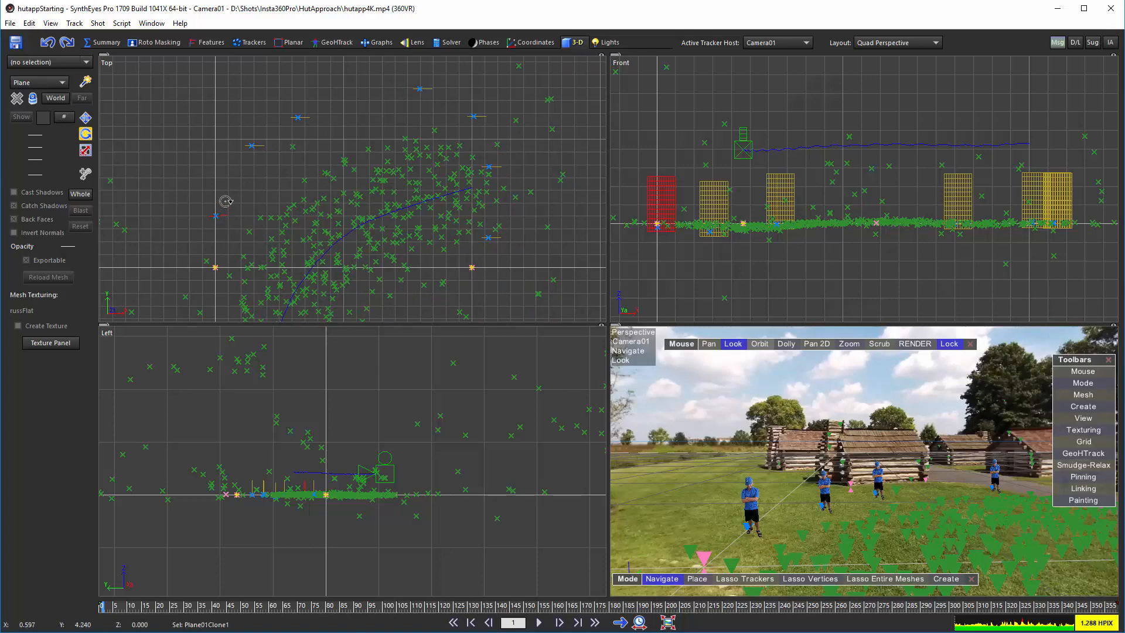
drag(233, 167, 242, 139)
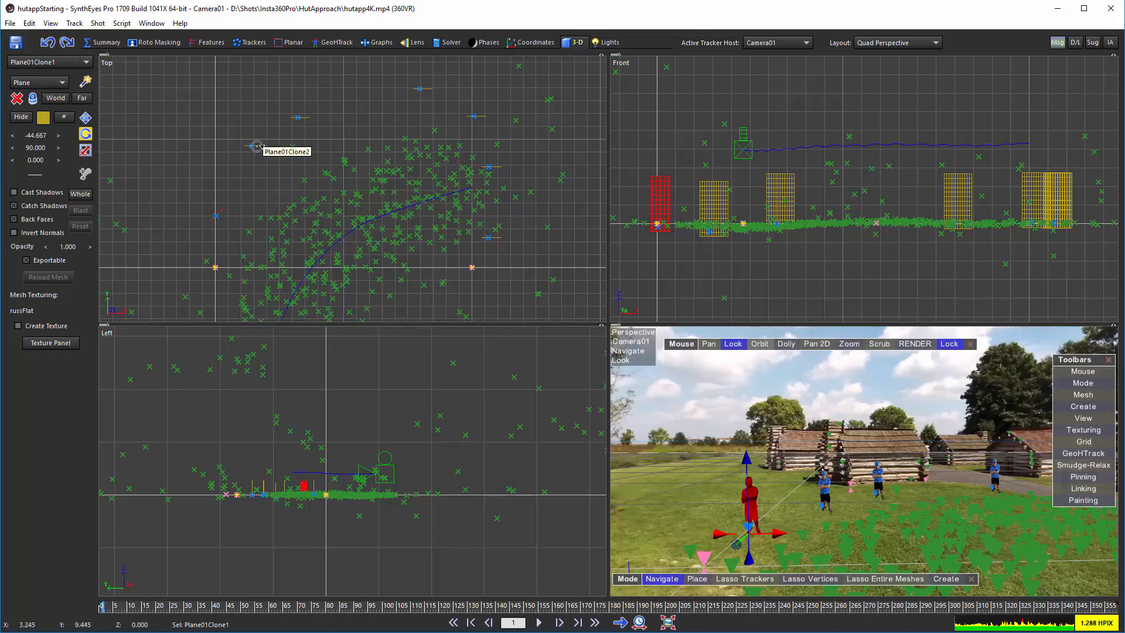
- Rotate the neighbouring clones Plane01Clone2 and Plane01Clone3 in the Top view to face the camera
click(255, 144)
drag(260, 133, 310, 117)
click(298, 117)
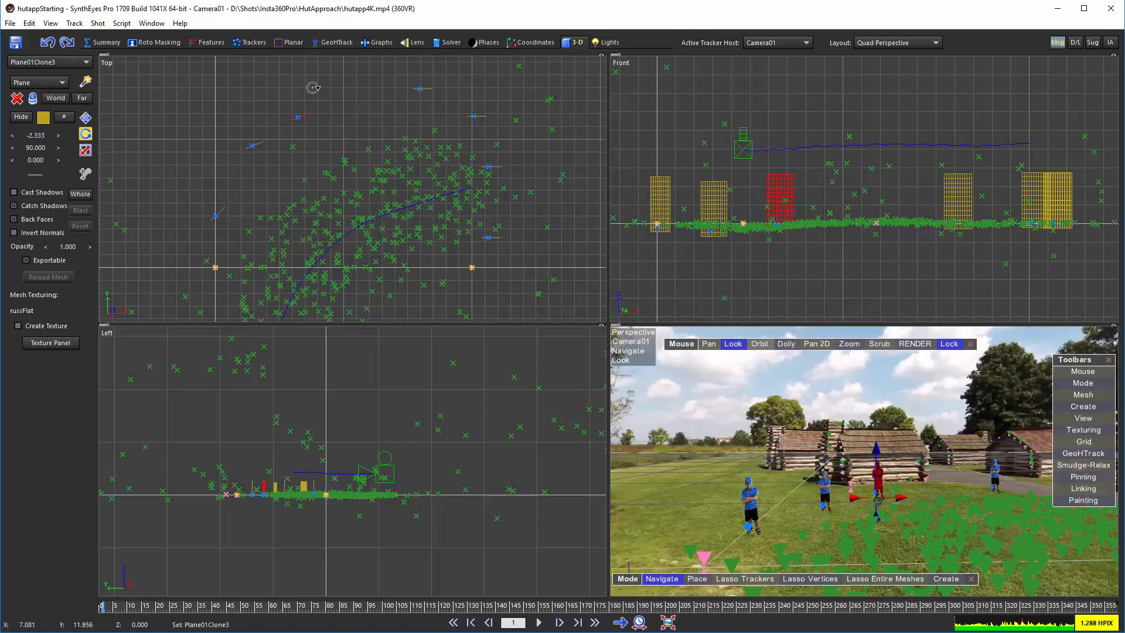
drag(317, 81, 360, 431)
- Rotate the three clones beyond the end of the camera path toward the camera, with Plane01Clone6 at about 108.333°
click(480, 116)
click(490, 168)
click(489, 238)
drag(842, 422, 679, 414)
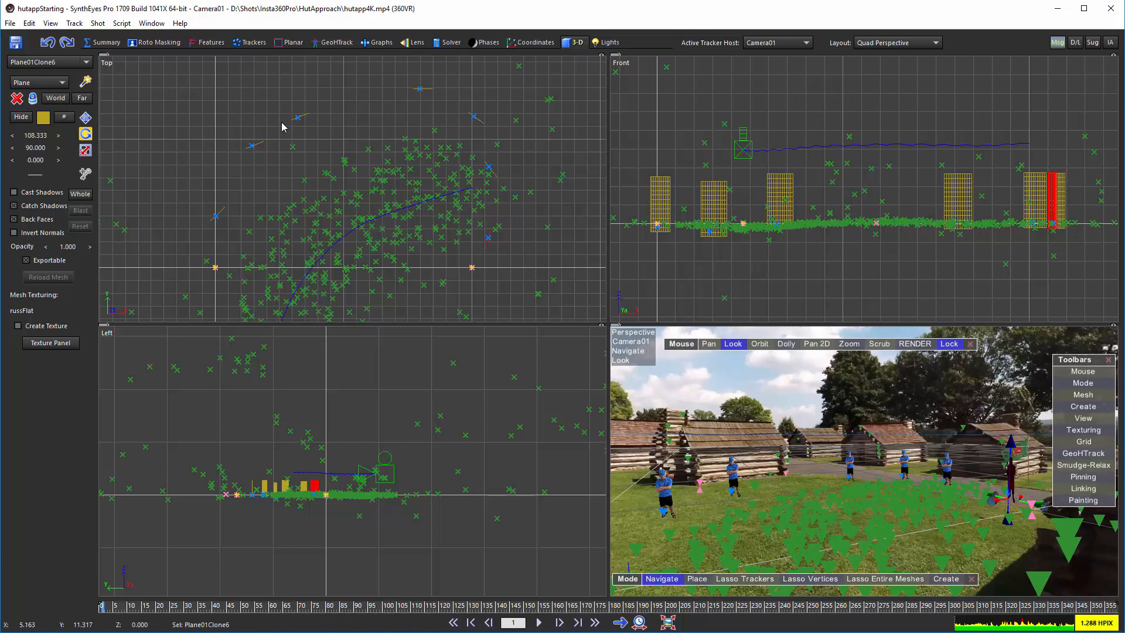
- Start an After Effects Javascript export to hutappClones.jsx in the HutApproach folder, replacing the existing file
click(11, 24)
click(73, 216)
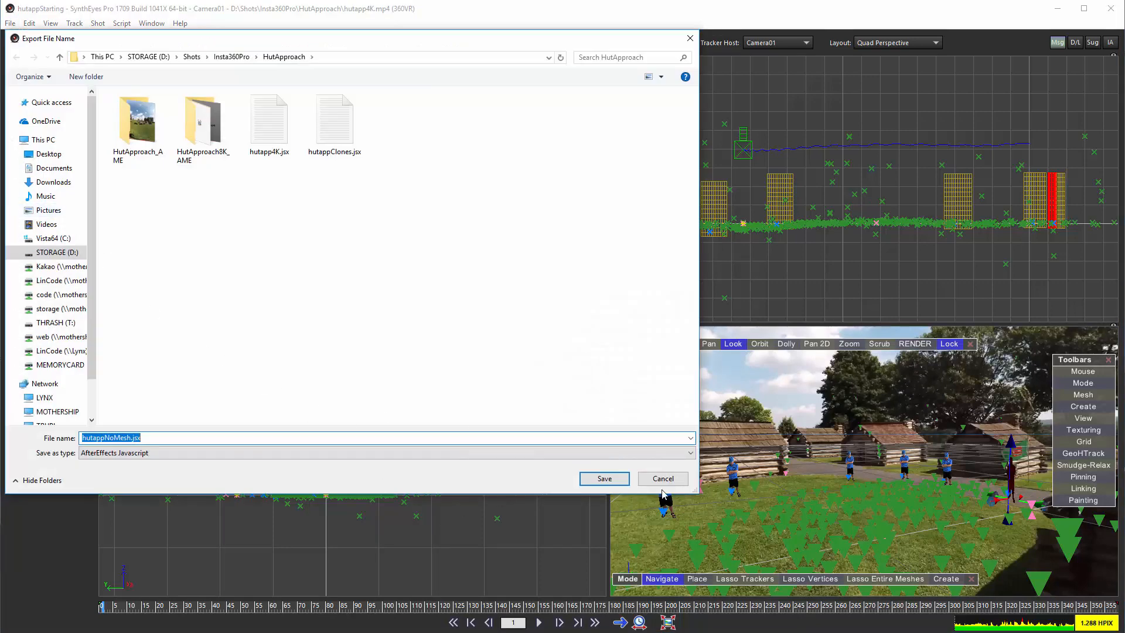
click(336, 126)
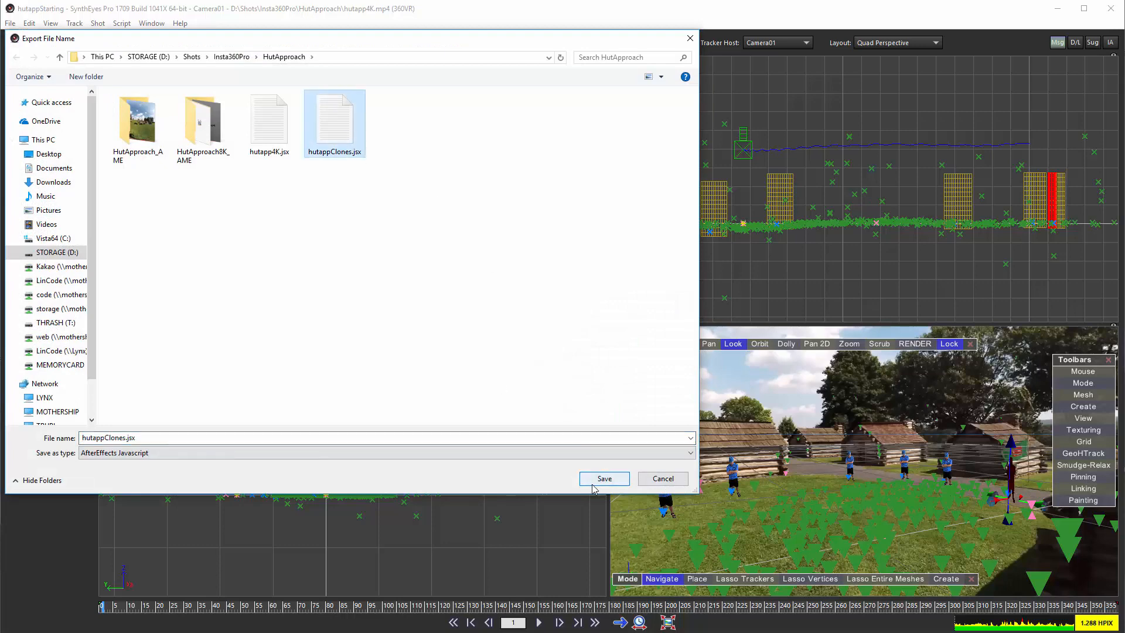
click(594, 481)
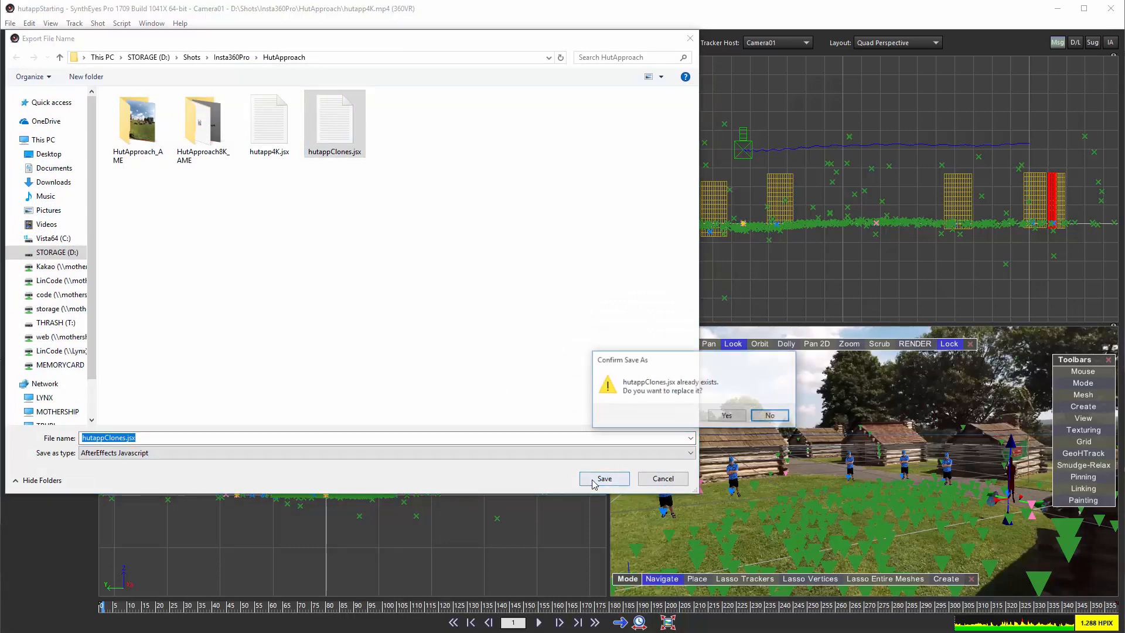
click(712, 416)
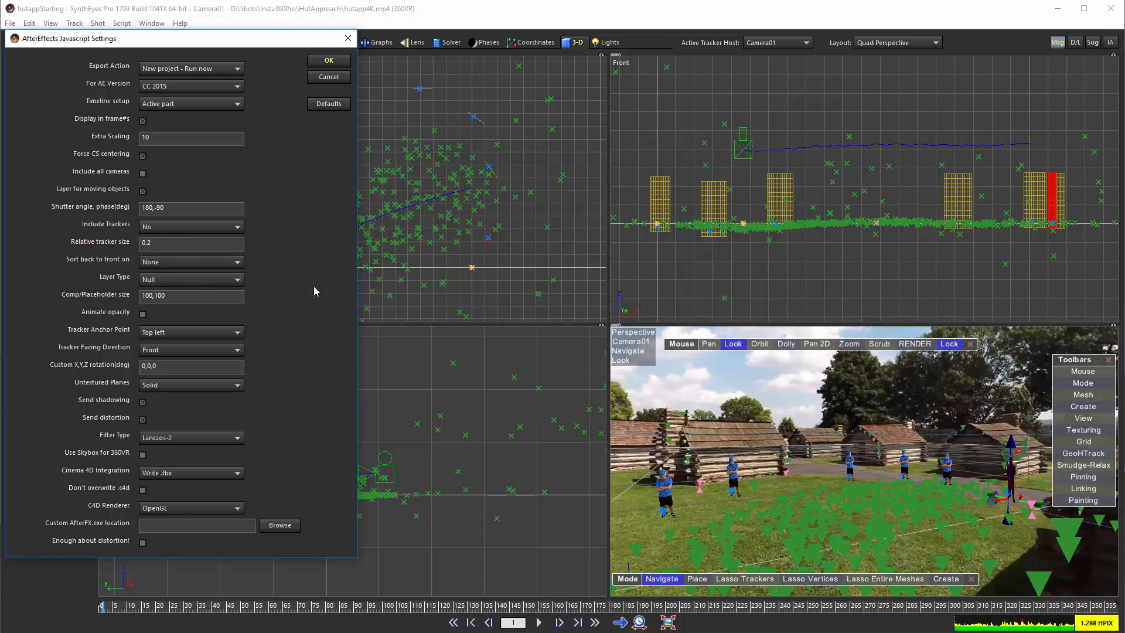
- Set the export to include trackers with Planars as such, using layer type Single Comp and a comp size of 1000,2000
click(165, 228)
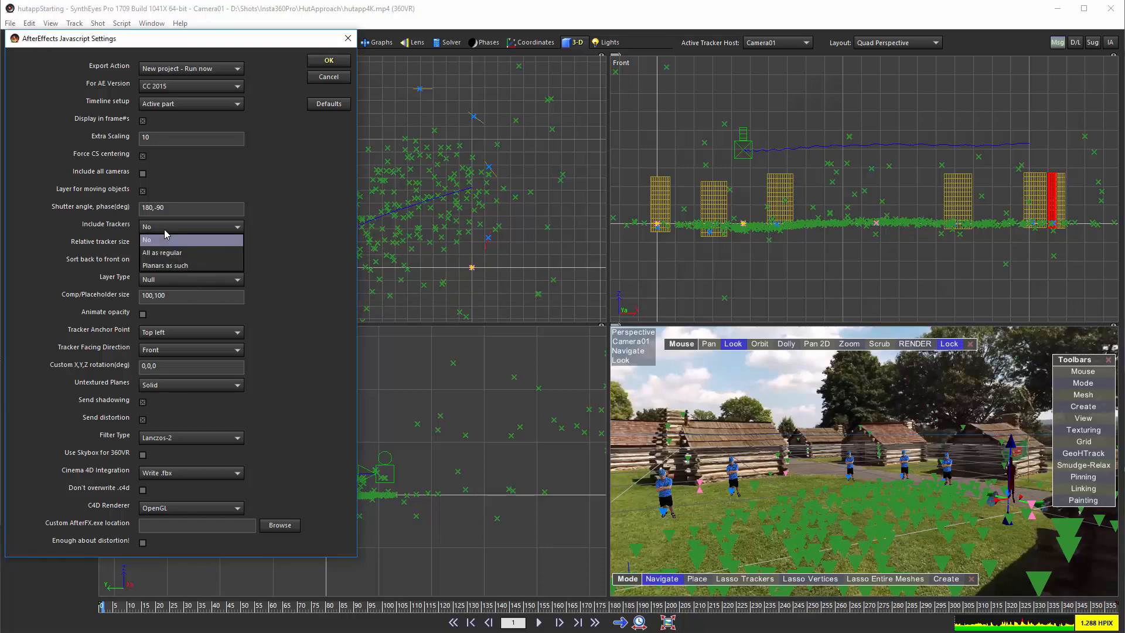
click(166, 266)
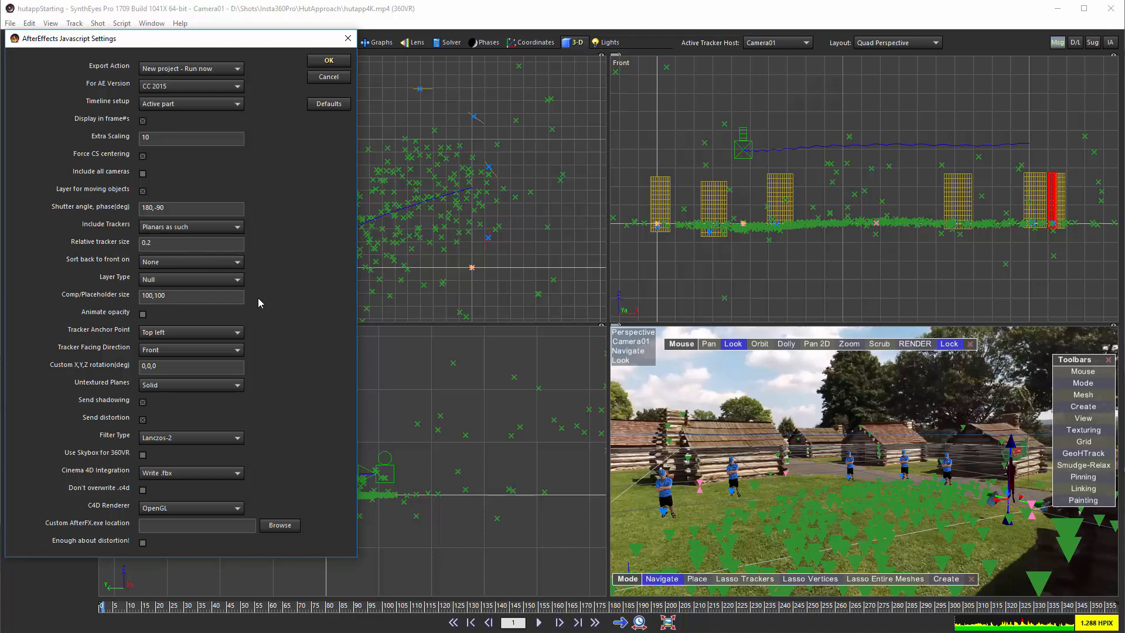
click(208, 281)
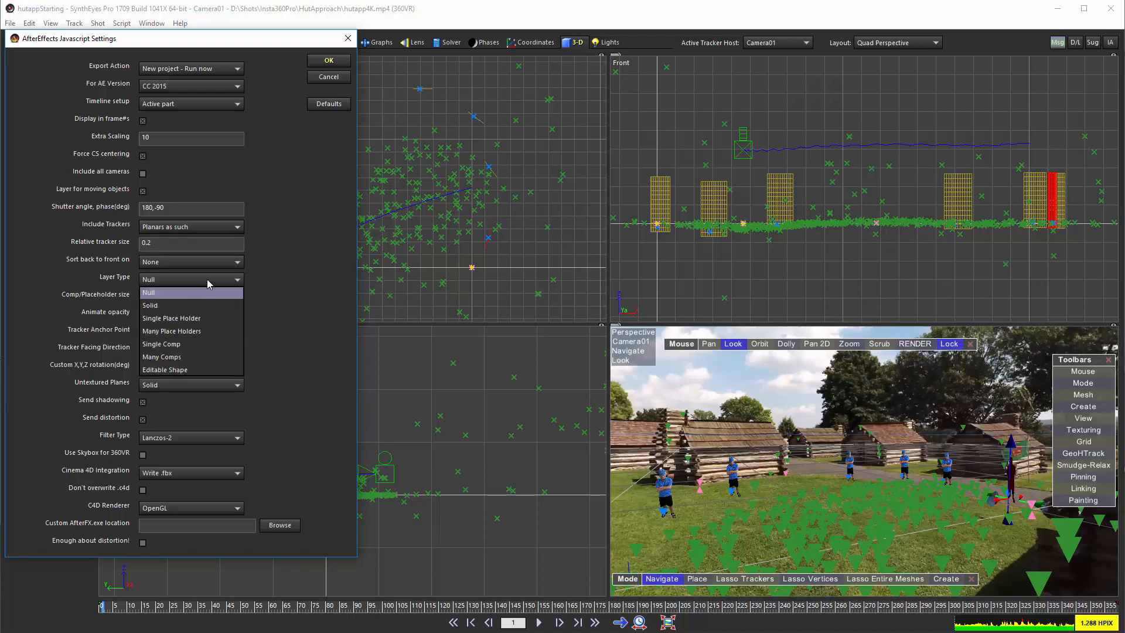
click(199, 346)
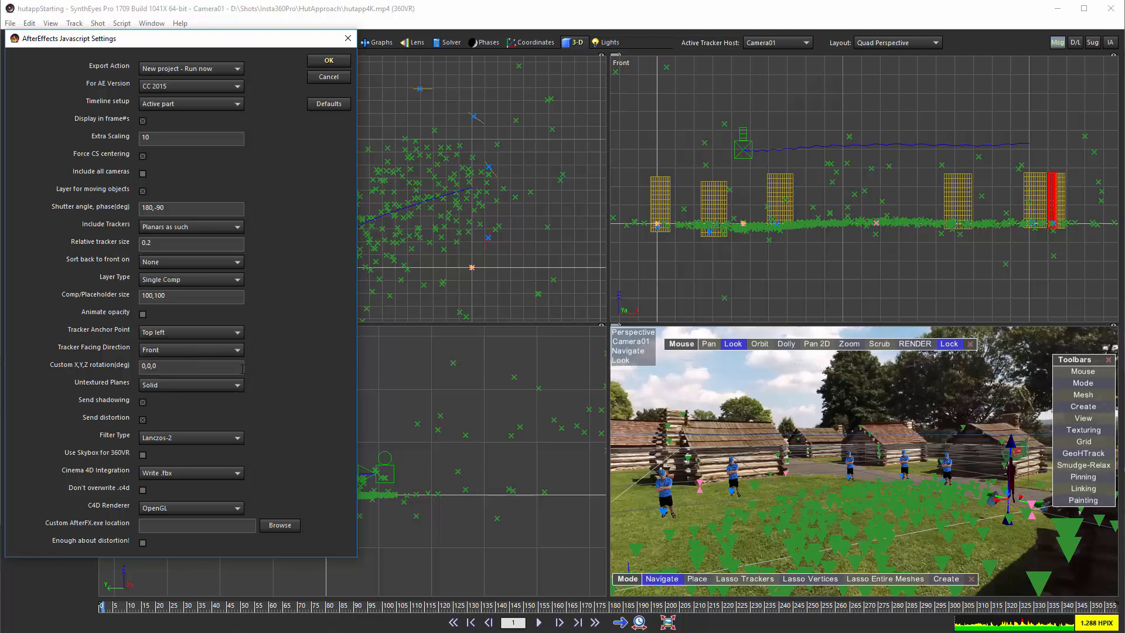
drag(187, 297, 132, 296)
text(1000,2000)
- Set the exported trackers' anchor point to Bottom center and their facing direction to Orient to camera
click(172, 333)
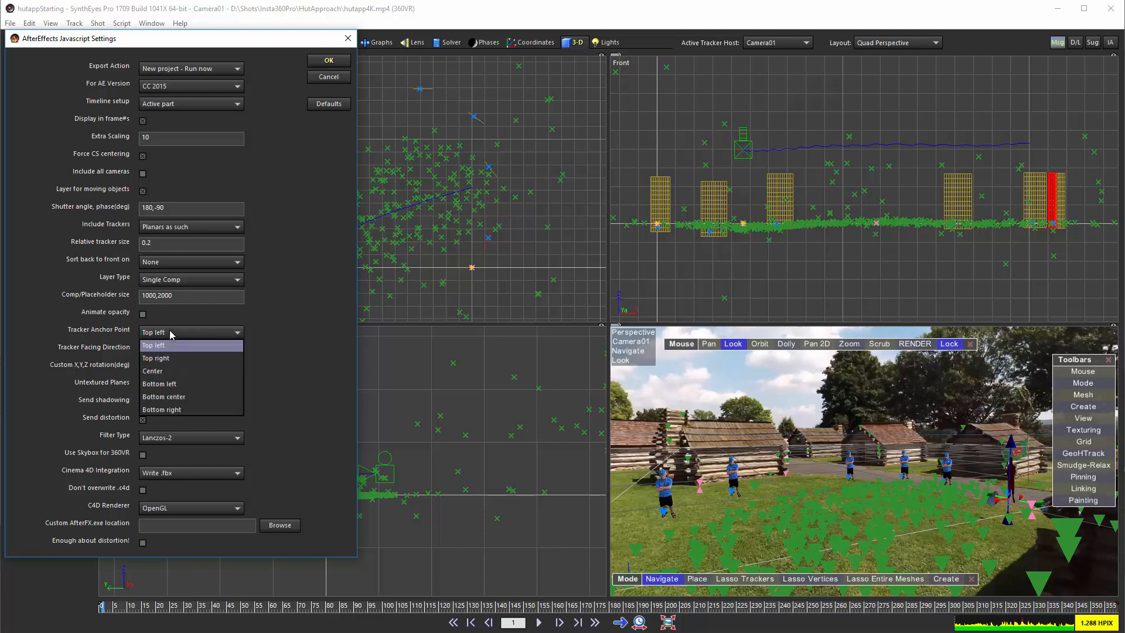
click(167, 397)
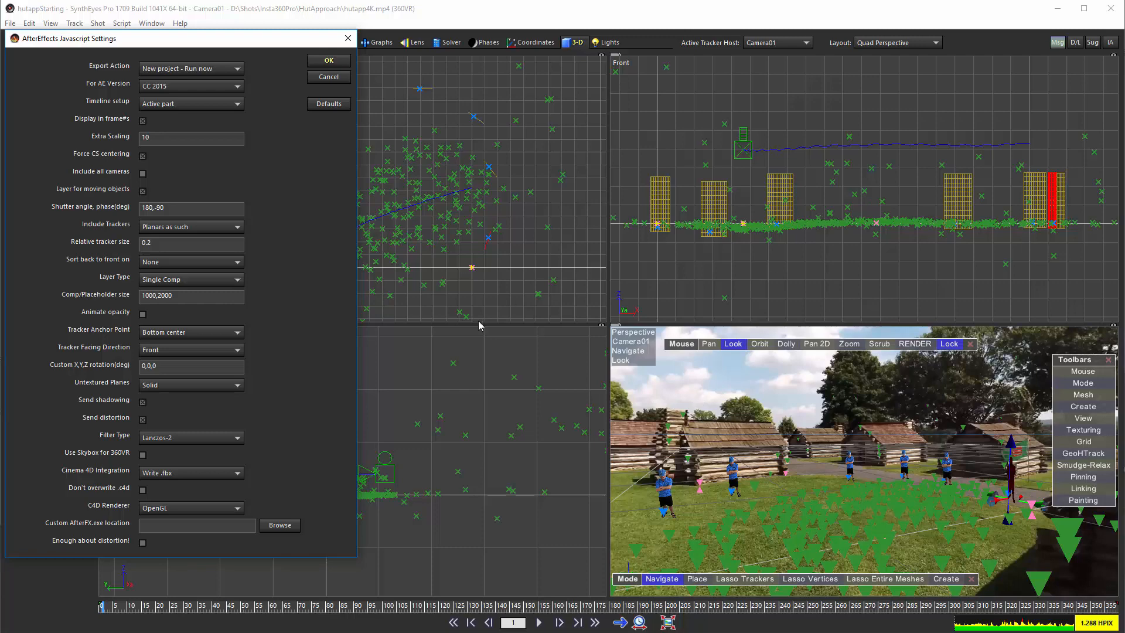
click(187, 352)
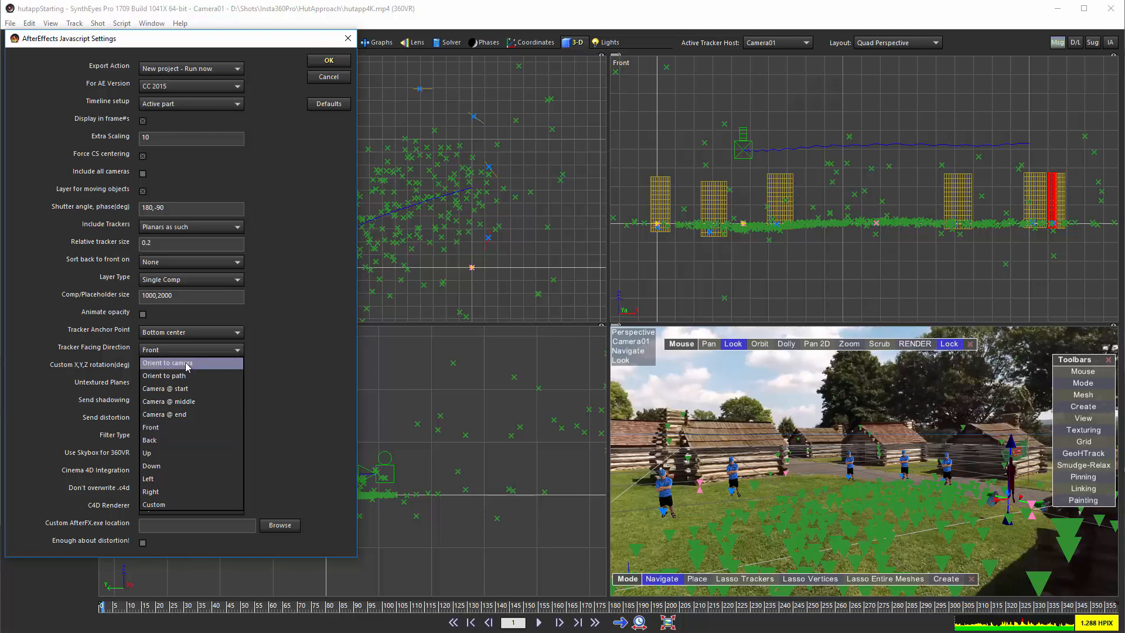
click(187, 364)
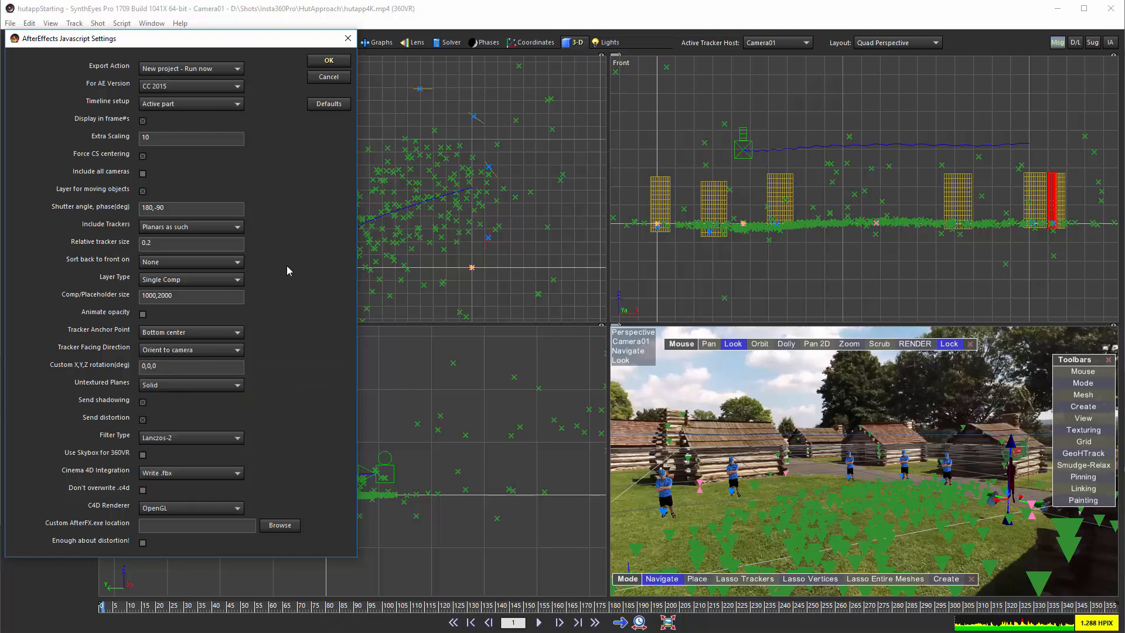
- Change the Cinema 4D Integration option and run the export into a new After Effects project
click(235, 475)
click(181, 407)
click(321, 62)
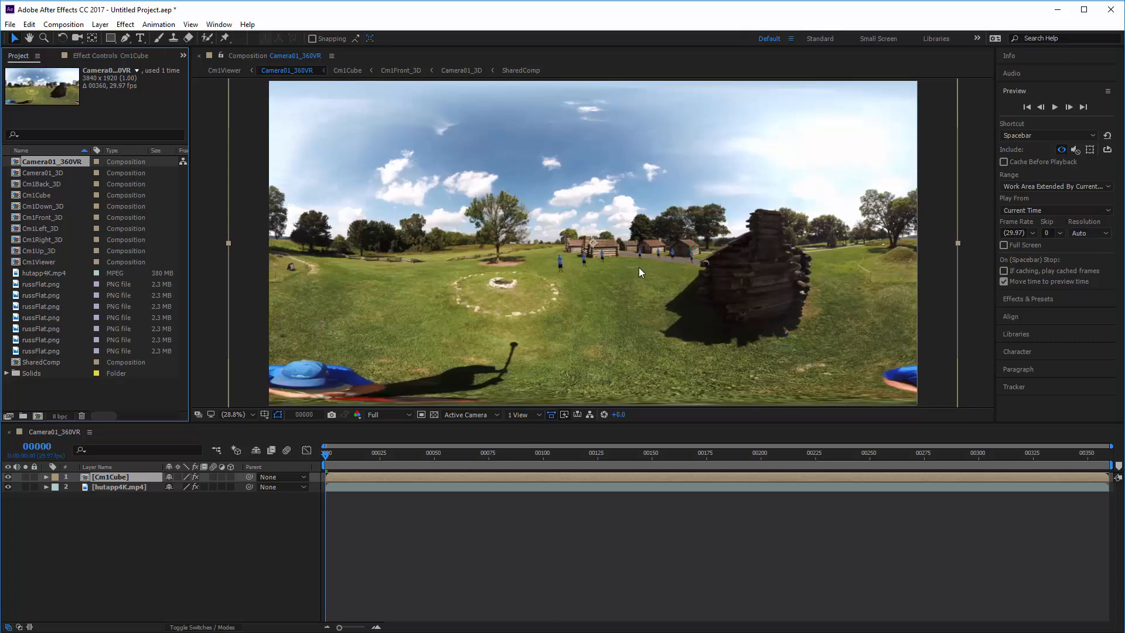
- Examine the cutouts in the Camera01_360VR composition and open the SharedComp composition in full view
scroll(639, 267, up, 5)
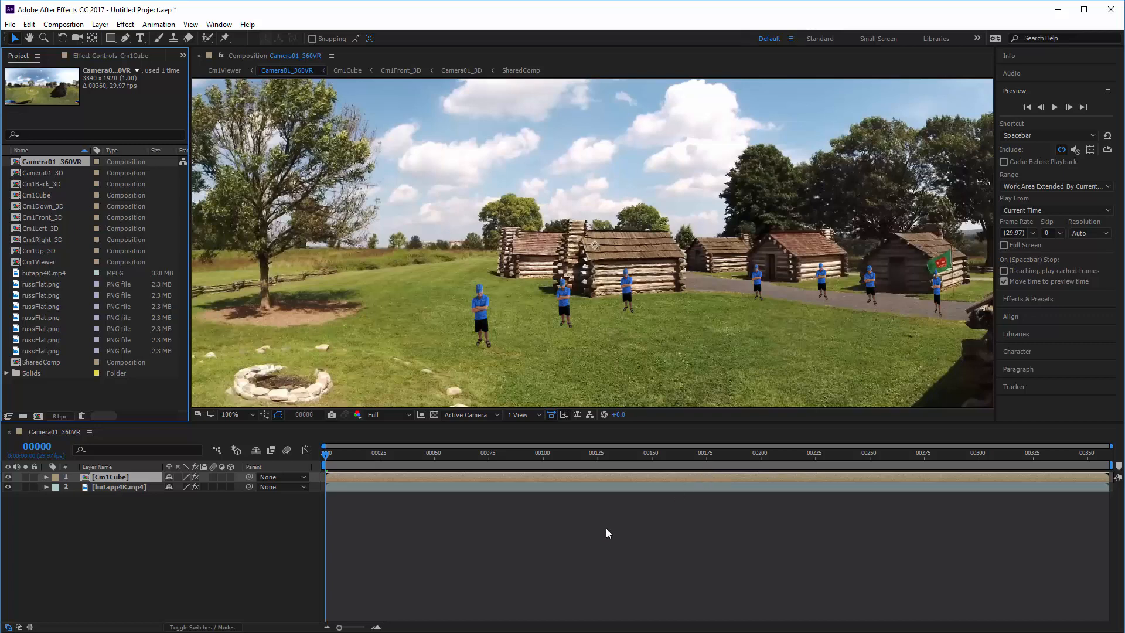
click(43, 173)
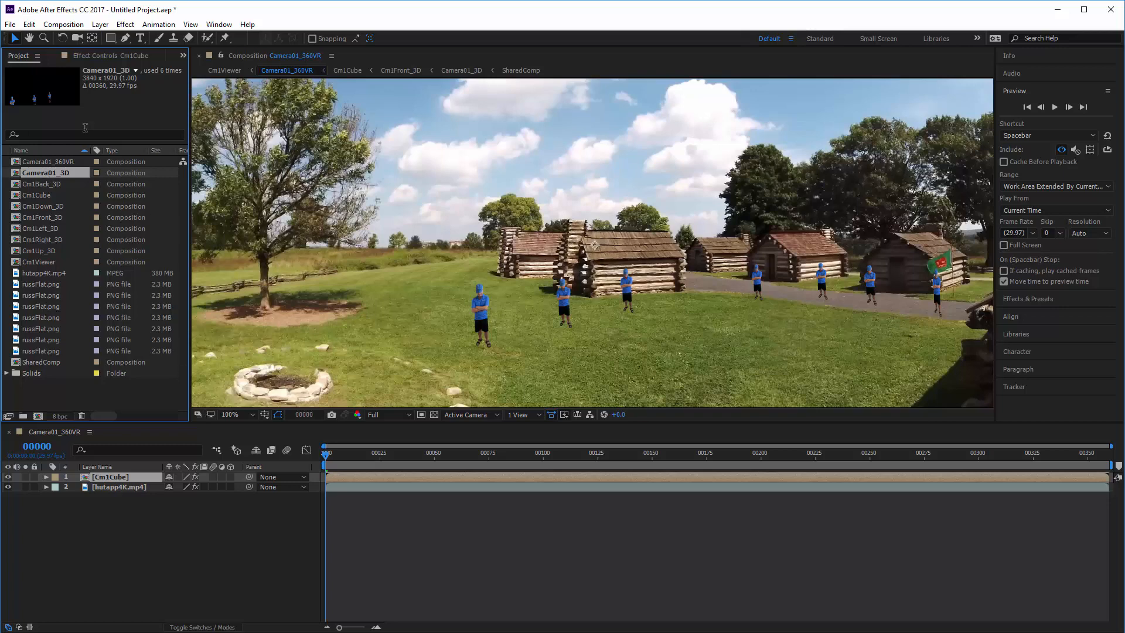
double_click(45, 362)
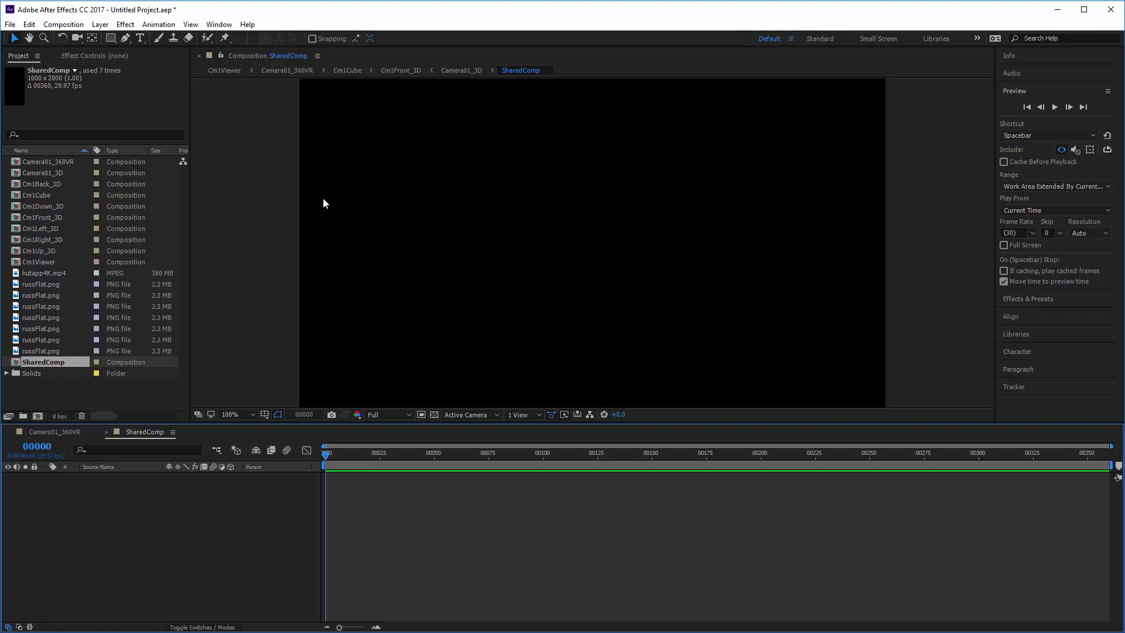
scroll(633, 232, down, 5)
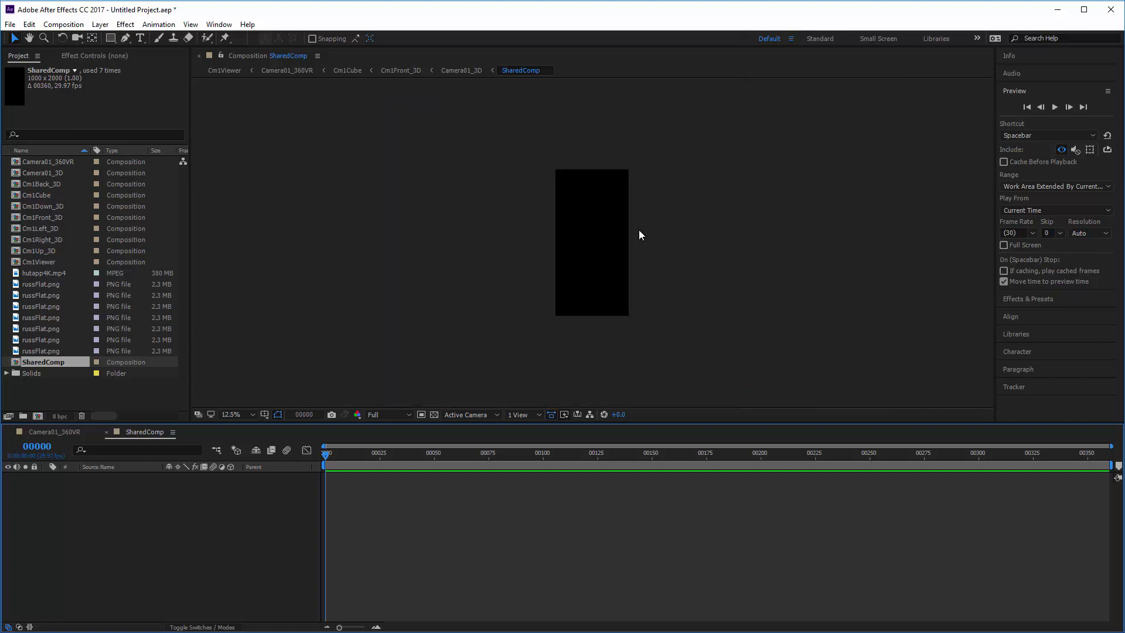
- Import russFlat.png from the recent footage and add it as a layer in the SharedComp composition
click(10, 24)
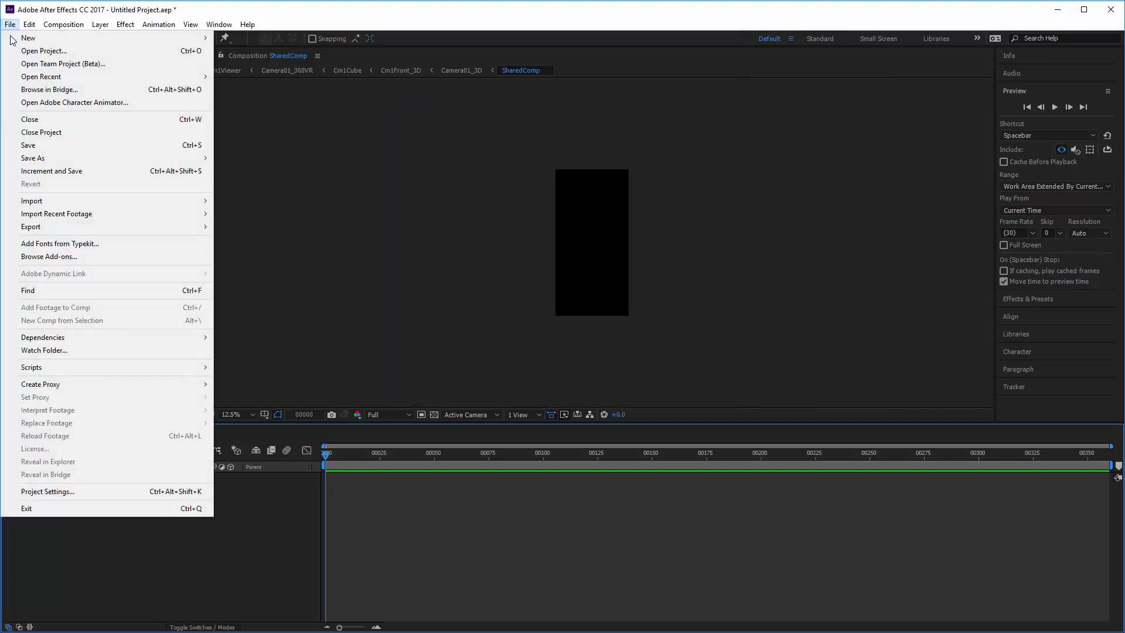
mouse_move(132, 213)
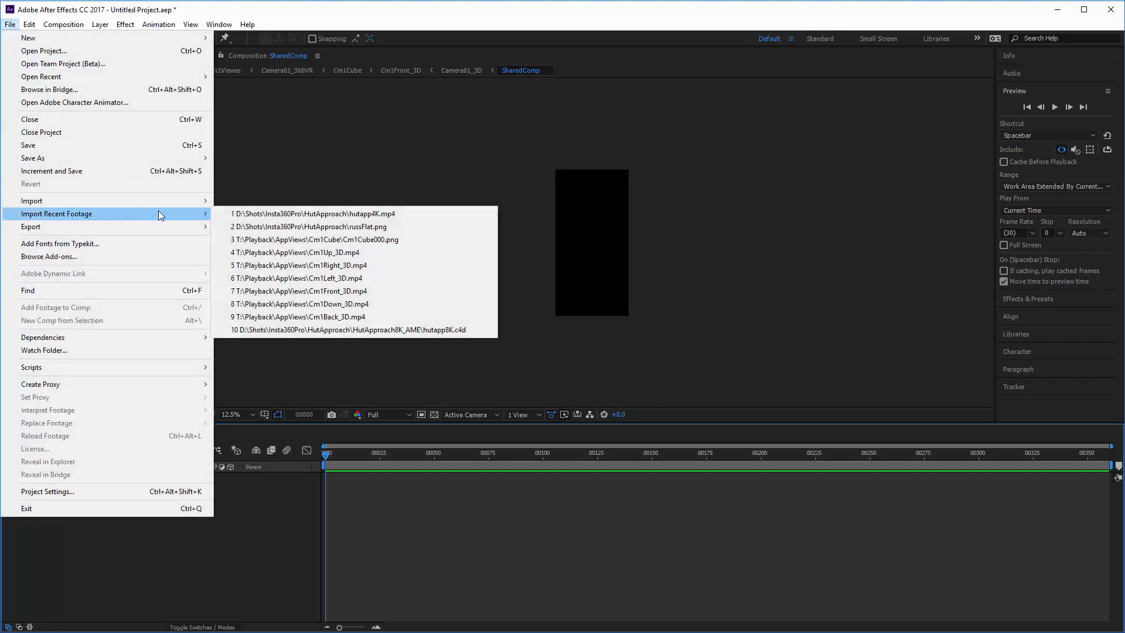
click(275, 223)
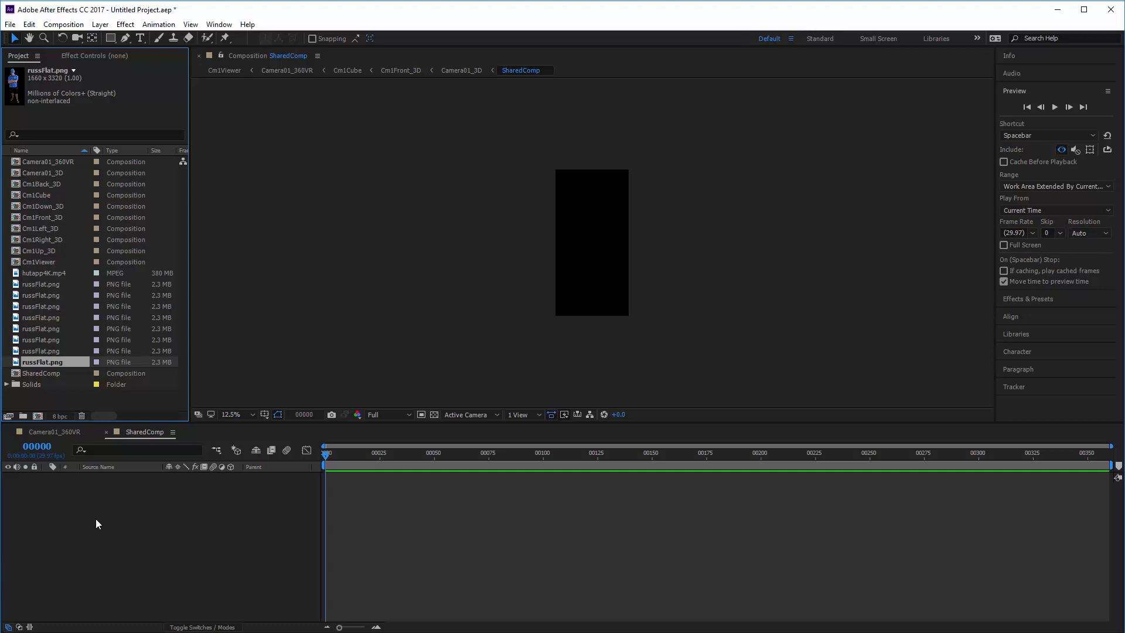
drag(23, 367, 156, 530)
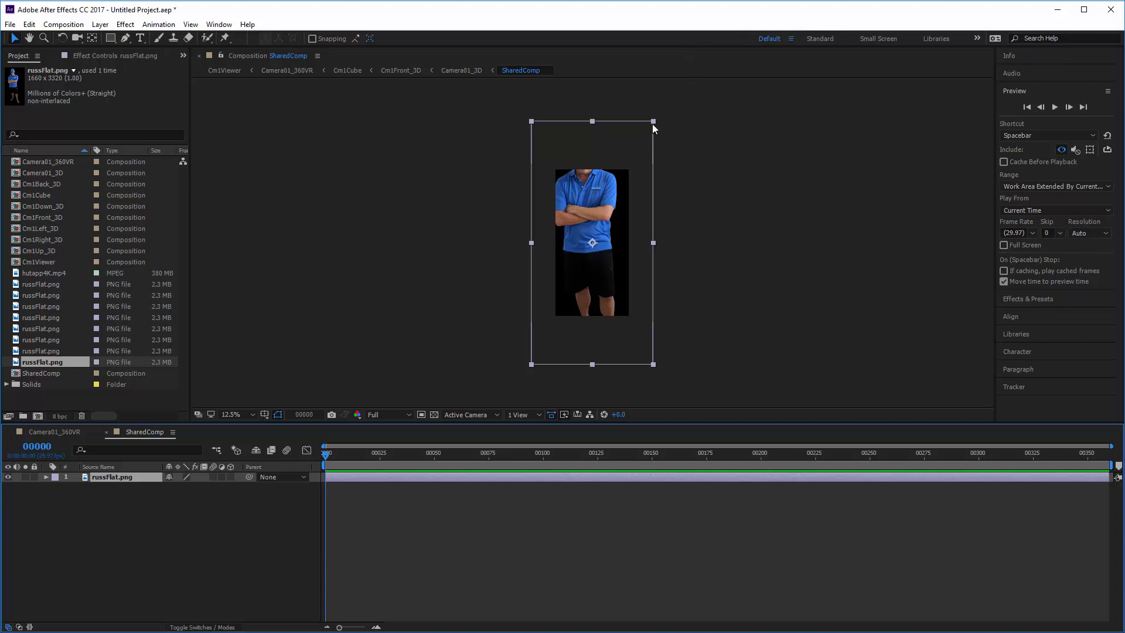
- Scale the russFlat.png layer down proportionally so the whole figure fits the SharedComp frame, and open Camera01_360VR to check the cutouts
shift+drag(653, 121, 632, 155)
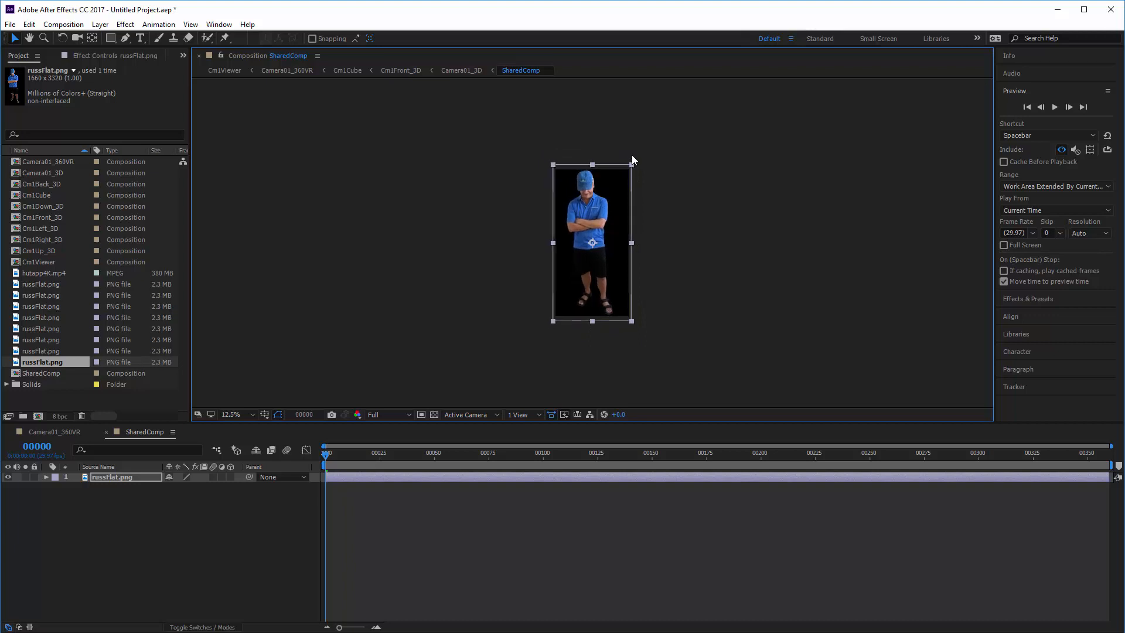
scroll(592, 245, up, 1)
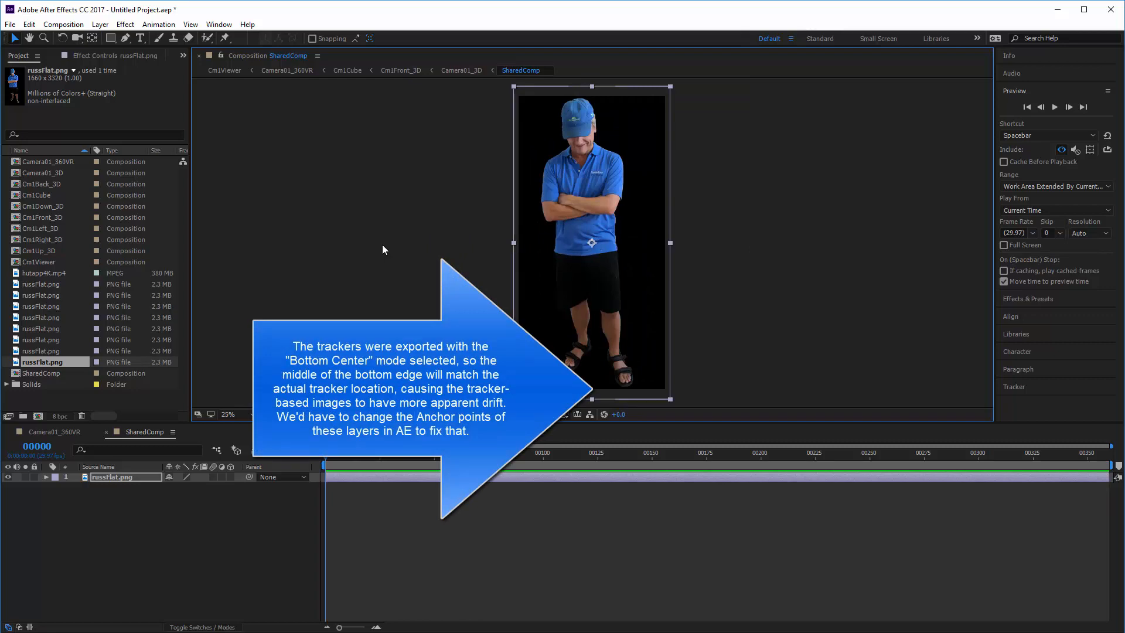
double_click(63, 160)
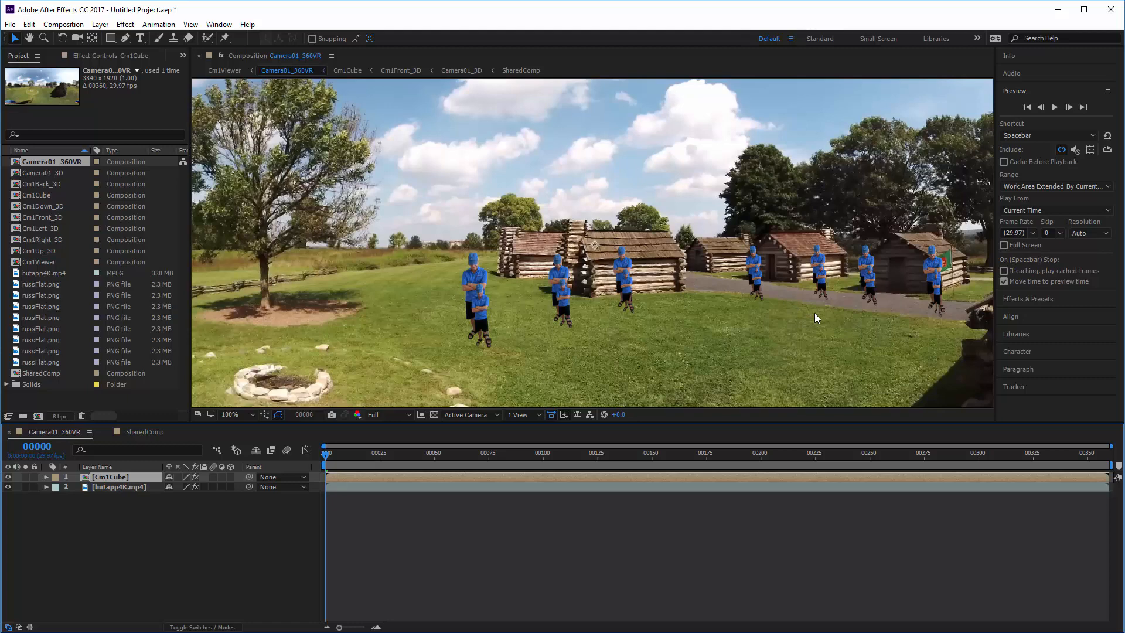
- Open the Camera01_3D composition and display it in 4 Views
double_click(40, 173)
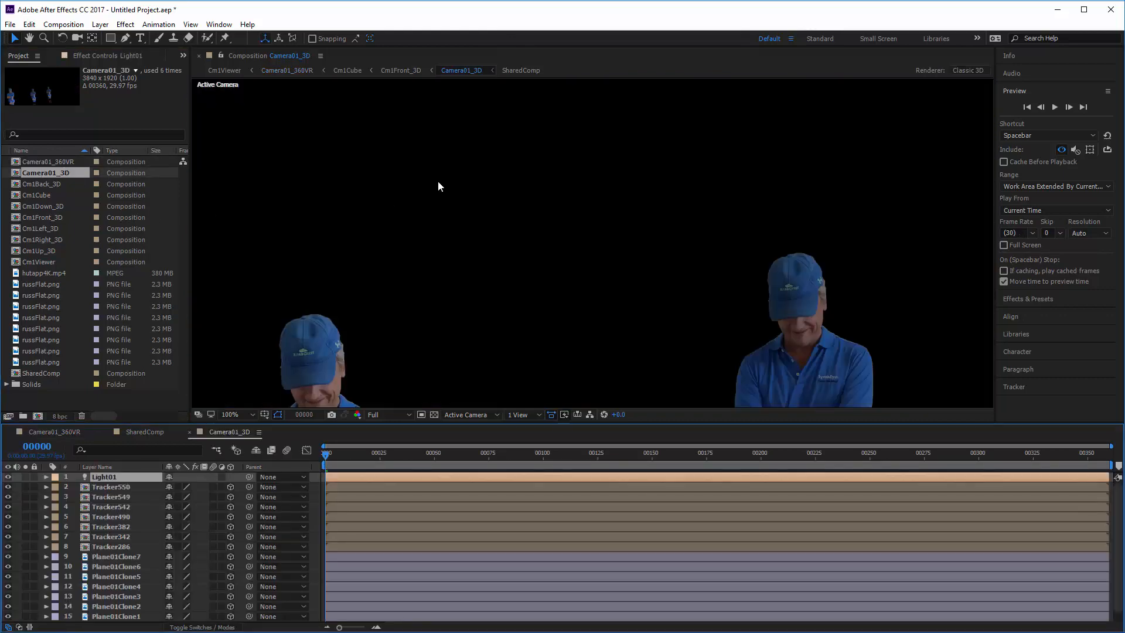
click(516, 415)
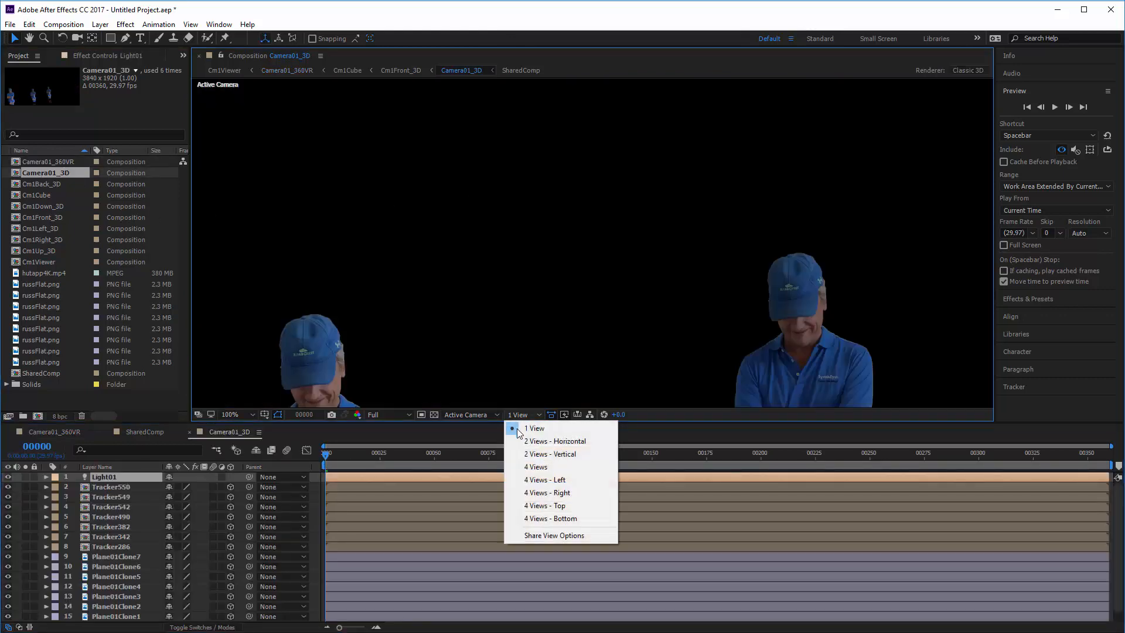
click(533, 468)
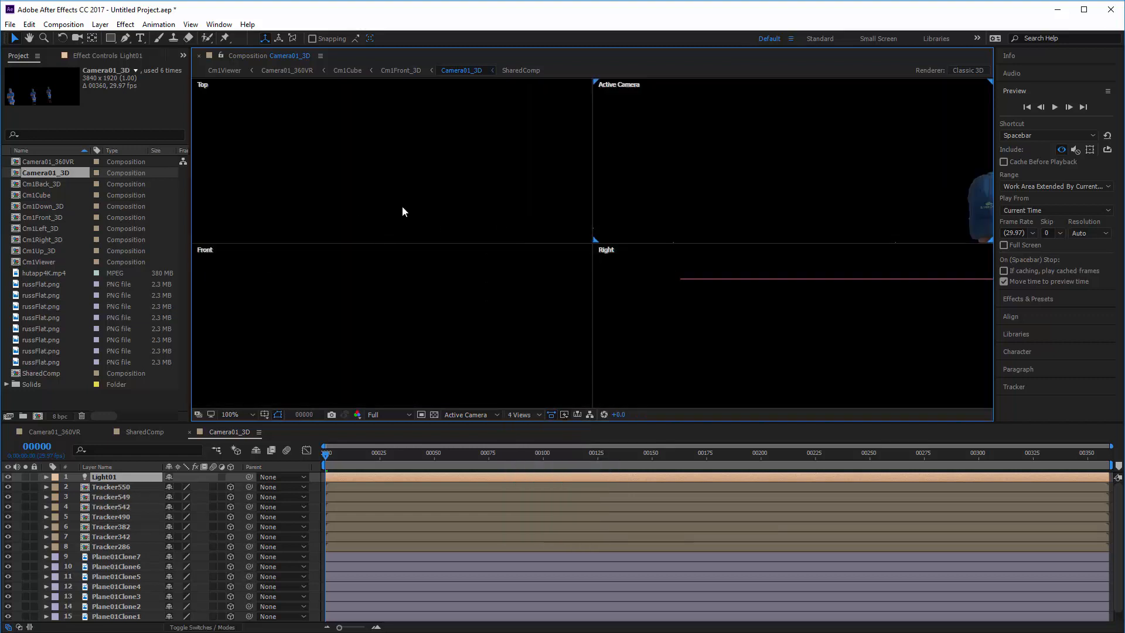
- Examine the layout of the tracker layers and plane clones around the camera in the Top and Front views
scroll(395, 174, down, 6)
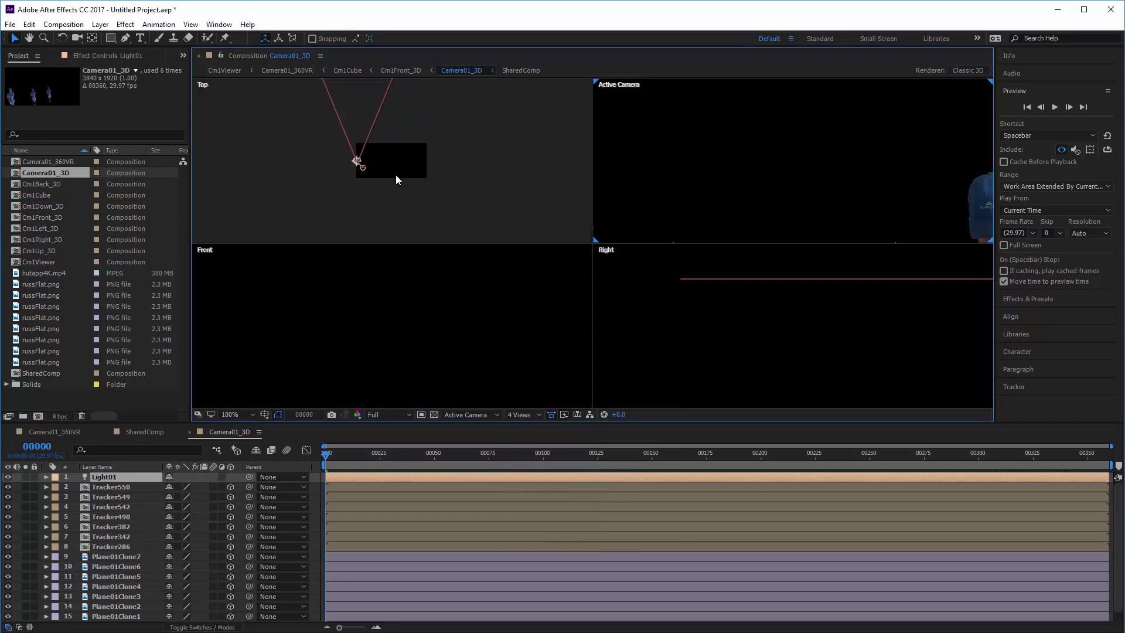
scroll(396, 174, up, 1)
middle_drag(310, 170, 407, 184)
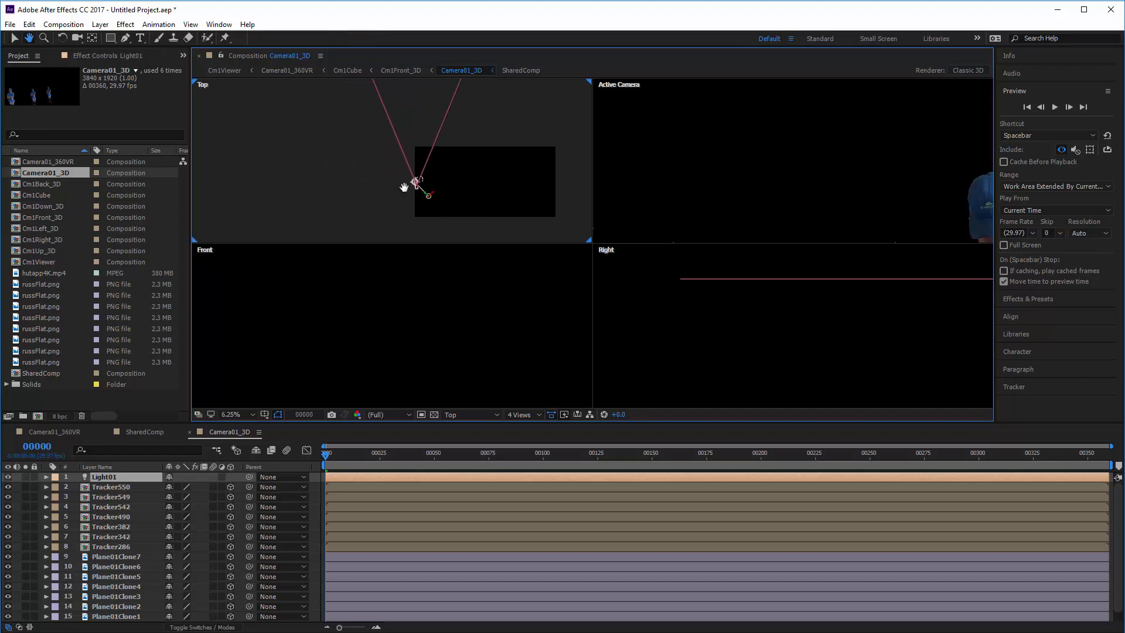
scroll(416, 186, up, 1)
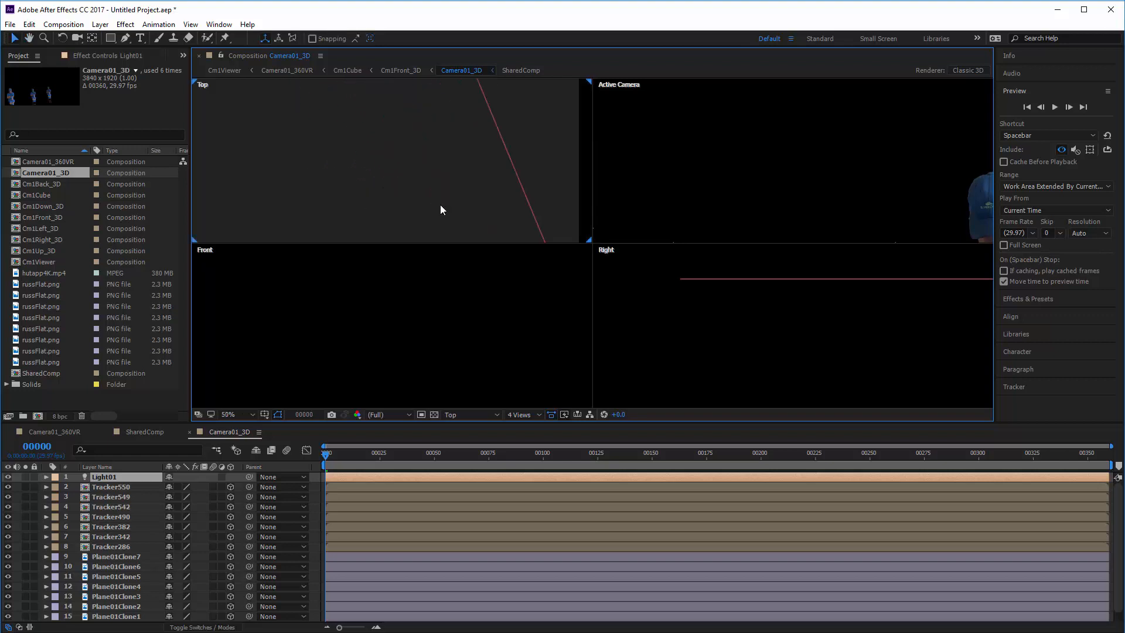
scroll(447, 201, up, 2)
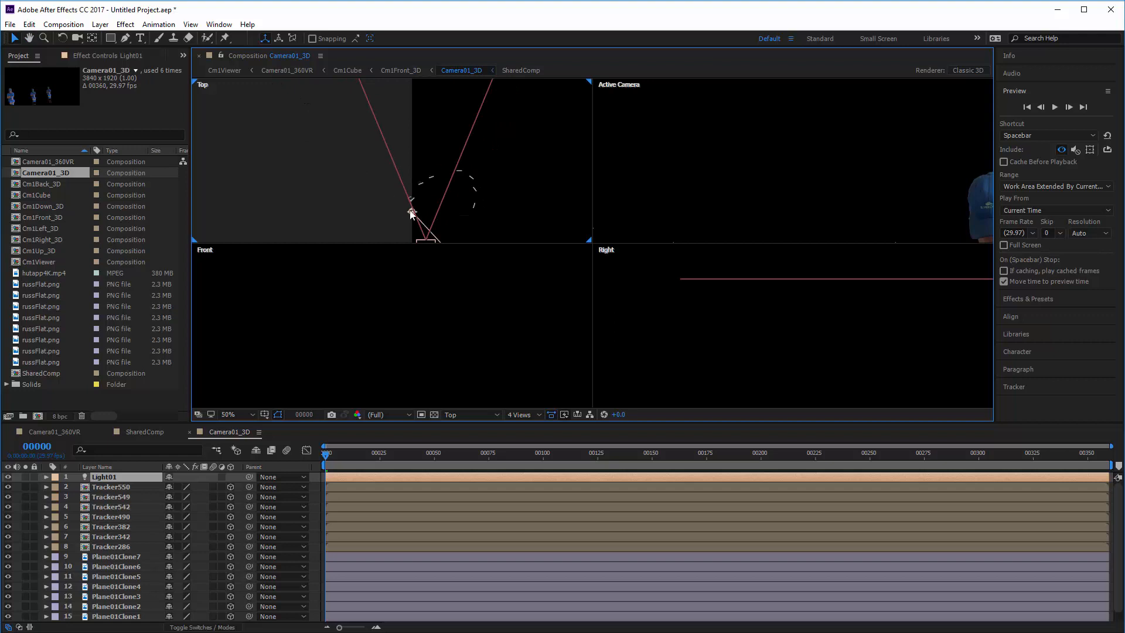
scroll(410, 209, up, 1)
middle_drag(409, 210, 413, 150)
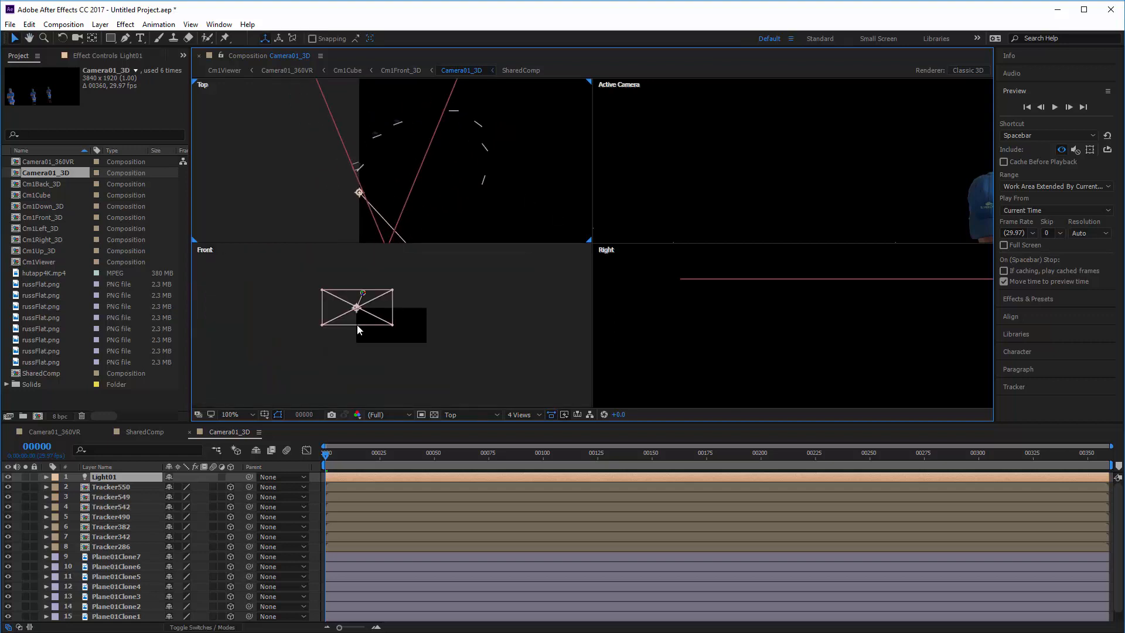
middle_drag(364, 299, 416, 324)
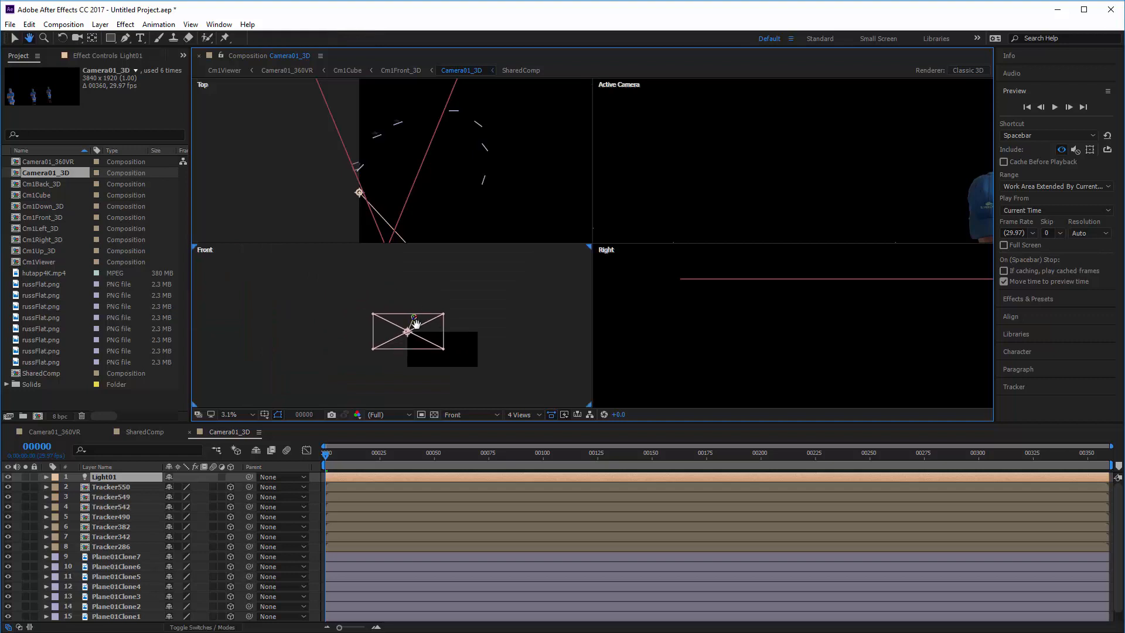
scroll(405, 319, up, 8)
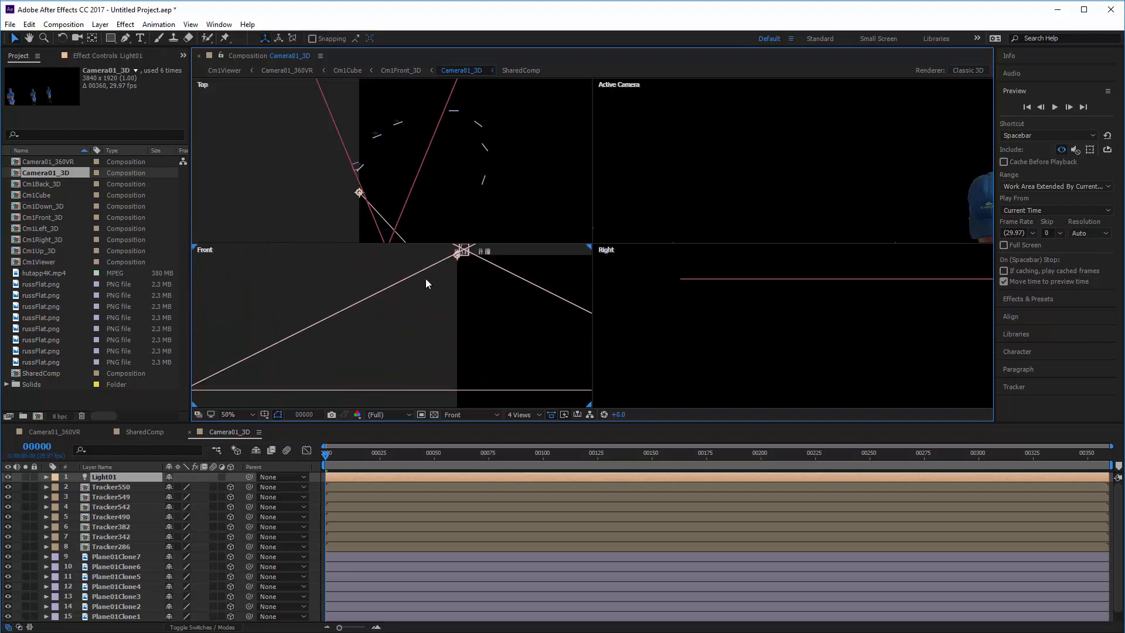
middle_drag(425, 280, 351, 424)
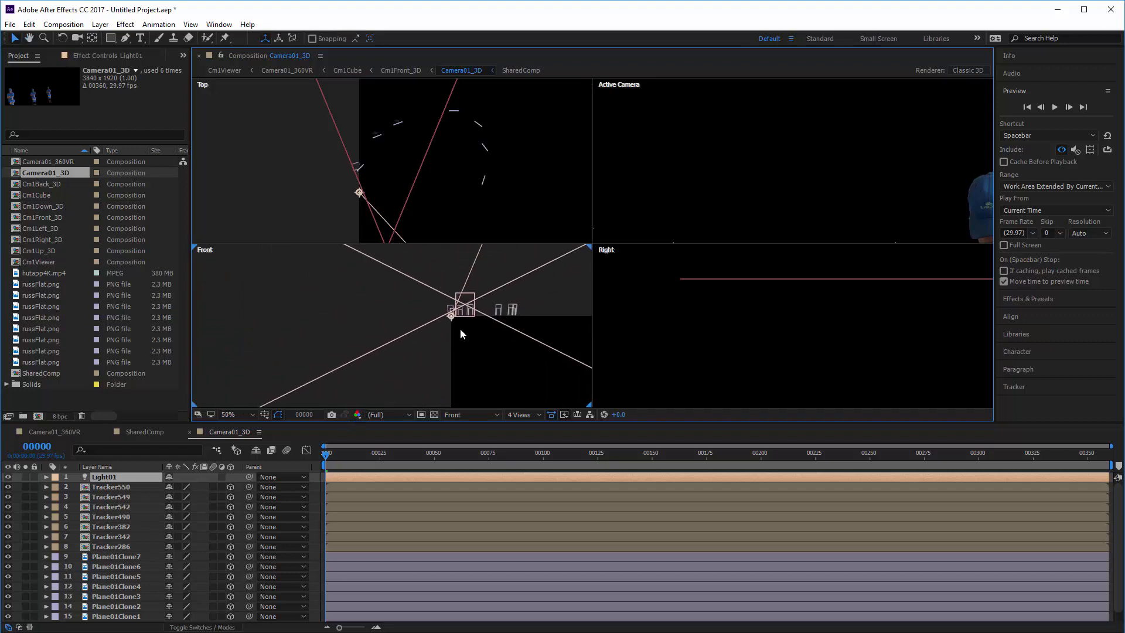
scroll(460, 333, up, 4)
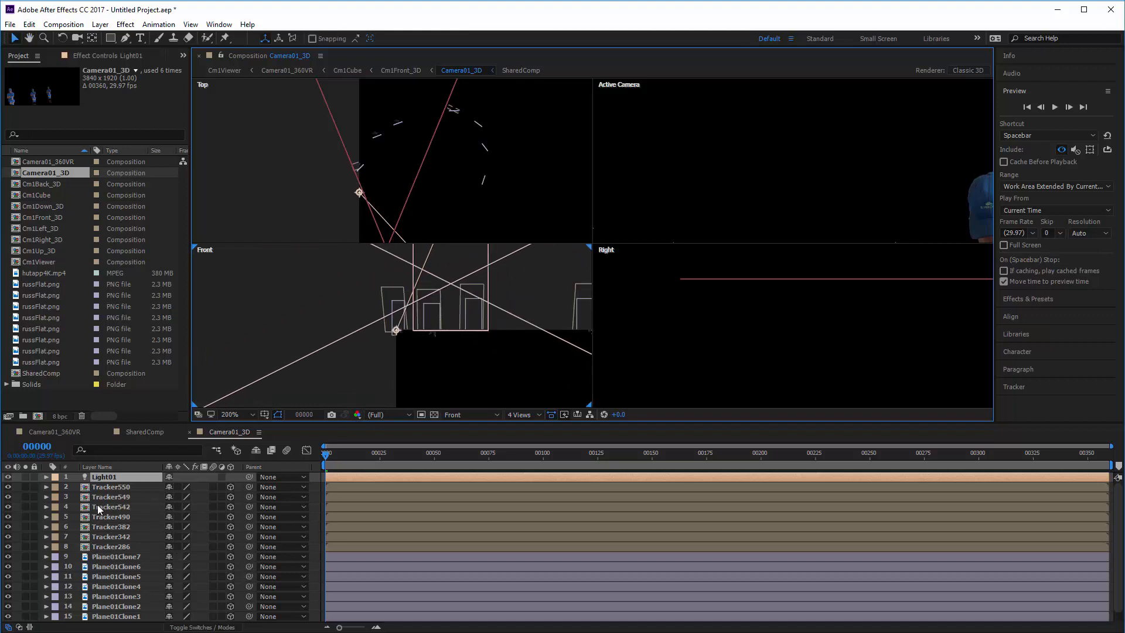
- Select the Plane01Clone6 and Plane01Clone5 layers one after the other to check their positions and orientations in the views
scroll(97, 505, down, 1)
scroll(131, 504, up, 1)
click(112, 565)
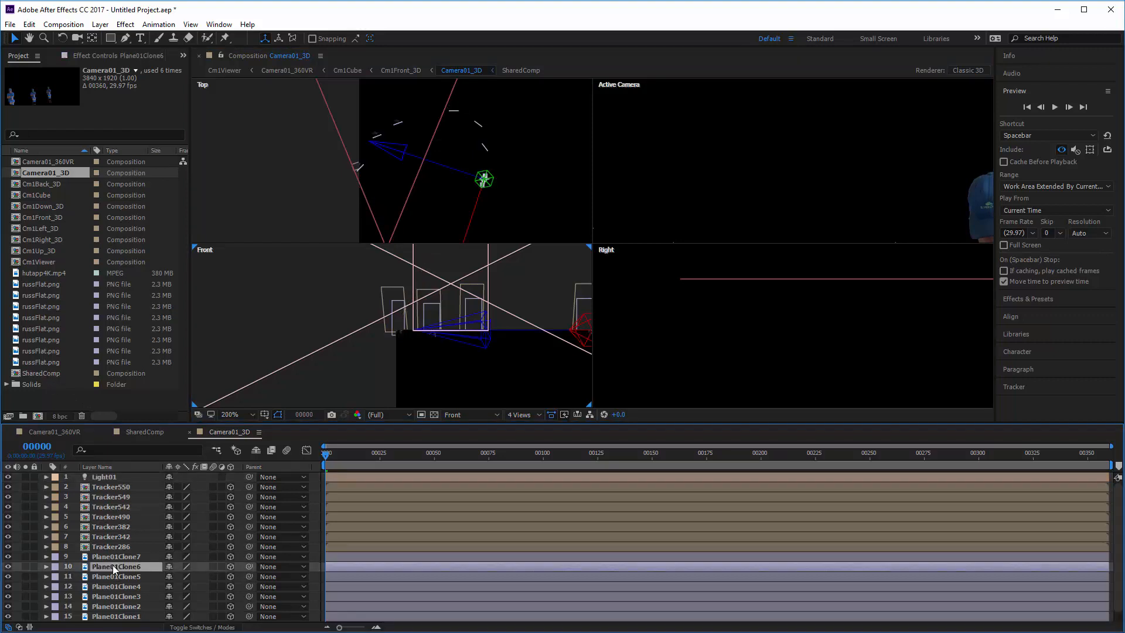
click(114, 579)
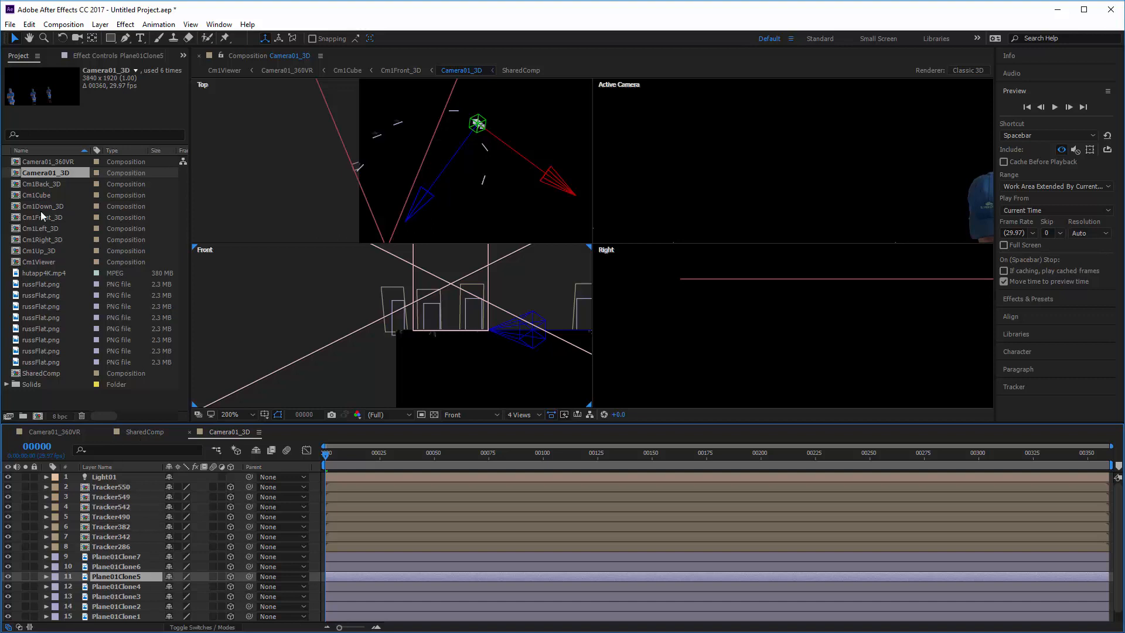
- Open the Cm1Viewer composition and return the viewer layout to 1 View
double_click(44, 262)
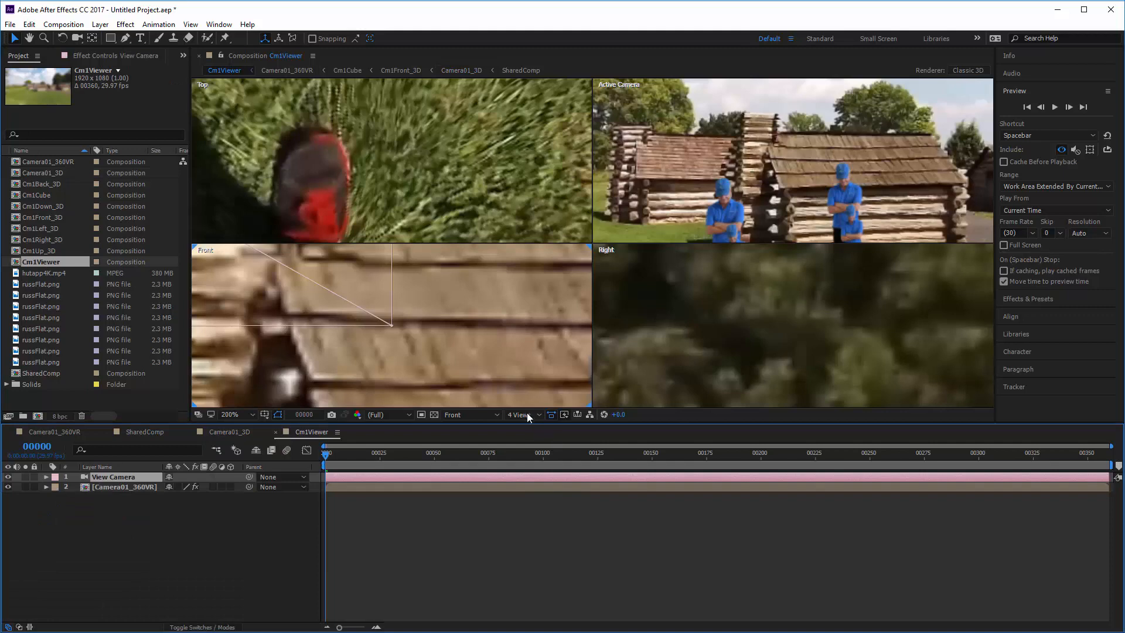
click(527, 415)
click(520, 428)
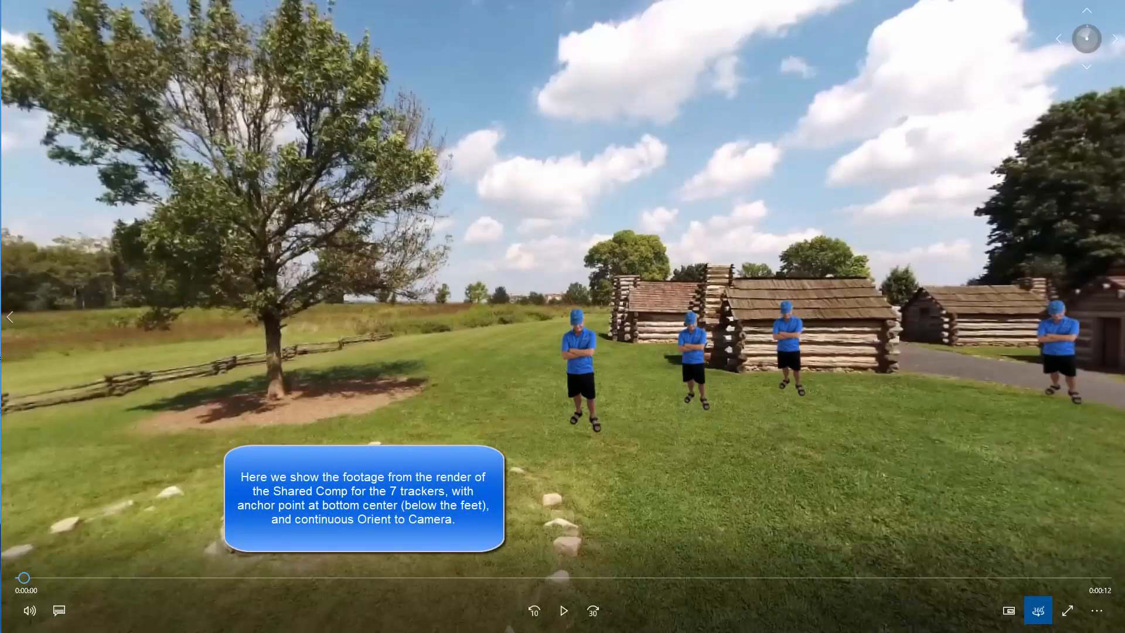
- Play the rendered 360 footage of the shared composition cutouts in the video player
key(space)
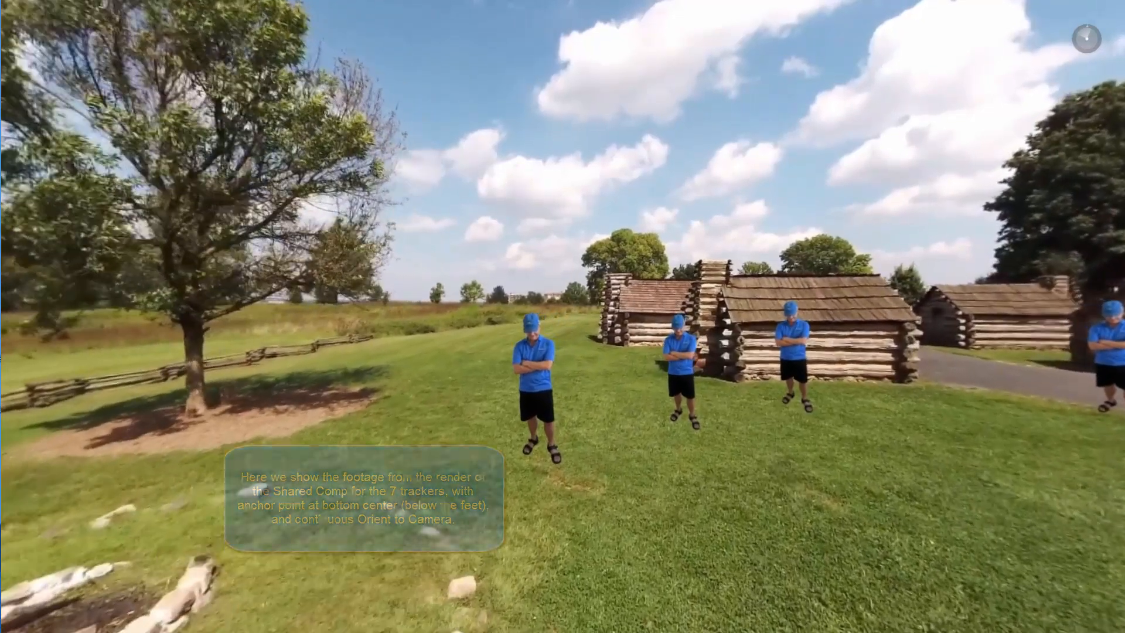